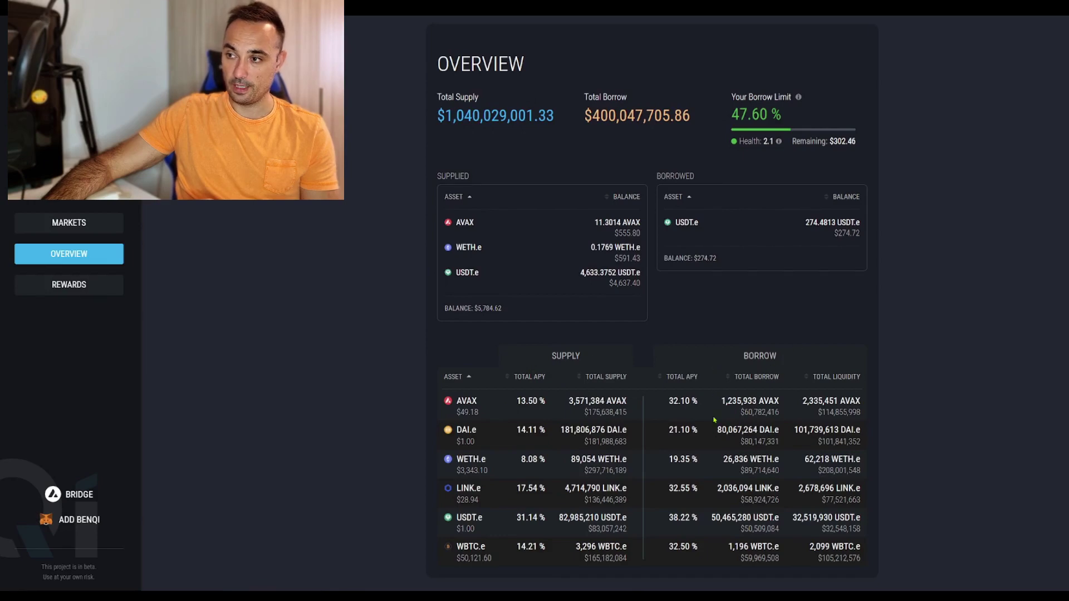
Examine the borrow APYs in the BENQI asset overview and open the Rewards page.
{"action": "mouse_move", "coordinate": [694, 518]}
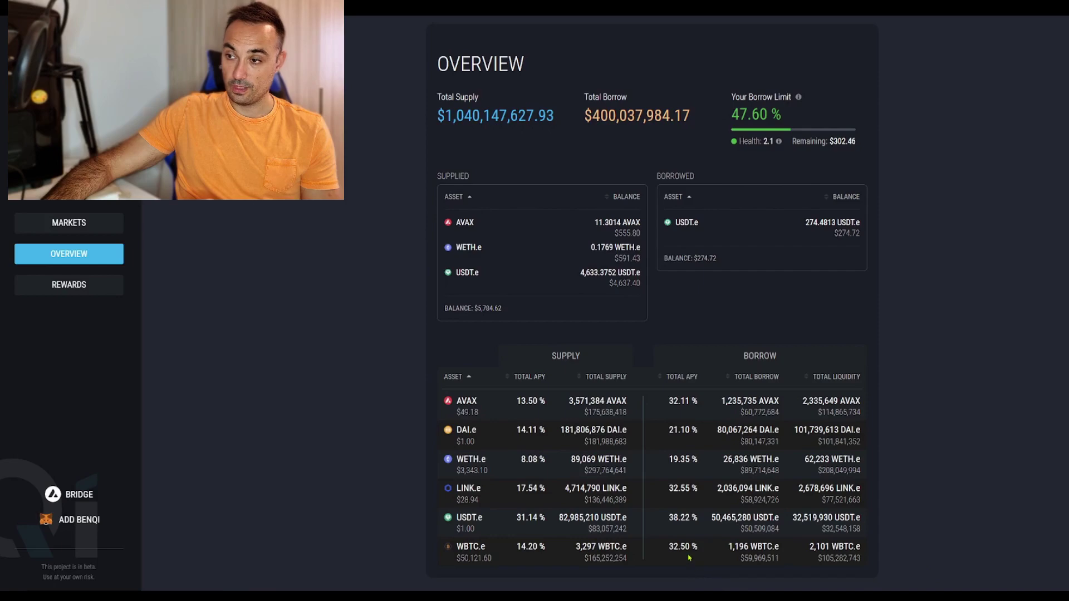
{"action": "mouse_move", "coordinate": [676, 489]}
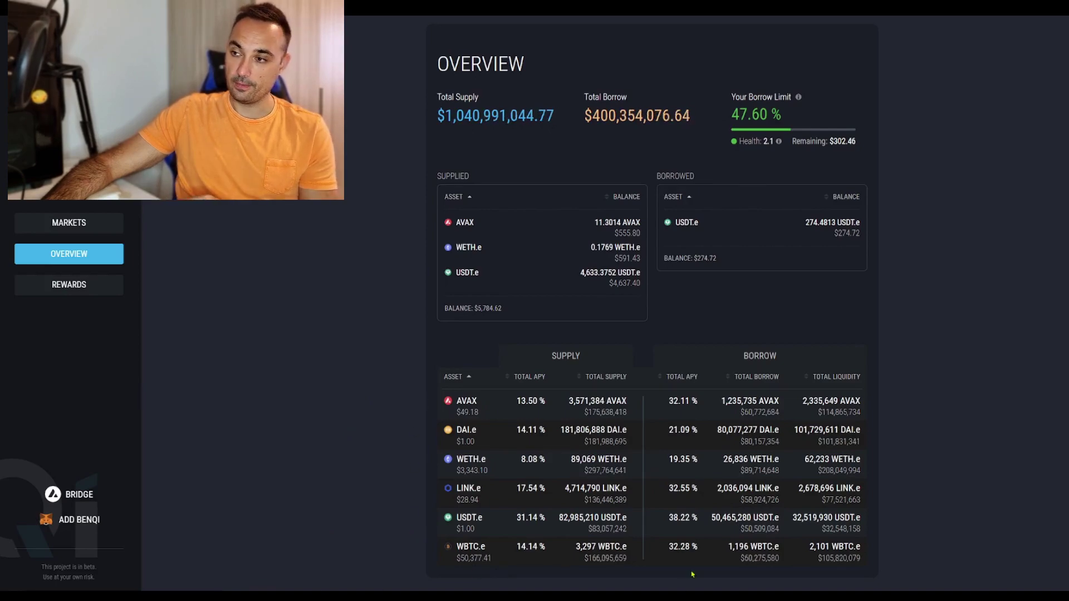
{"action": "left_click", "coordinate": [103, 294]}
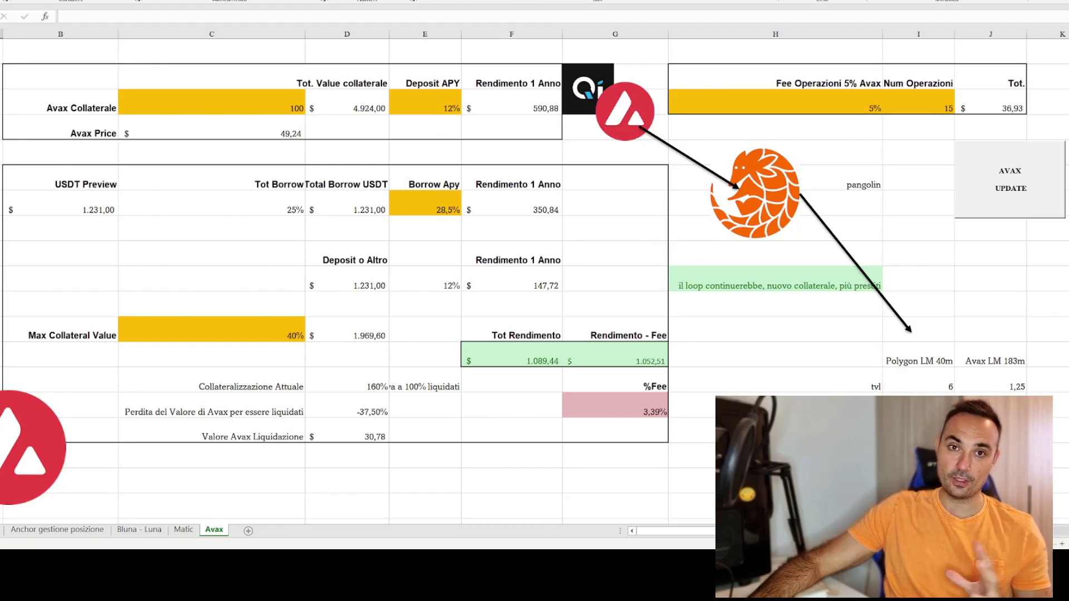
Replace the "avax" lookup key with "btc" in the CERCA.VERT formula of the Avax Price cell.
{"action": "left_click", "coordinate": [114, 134]}
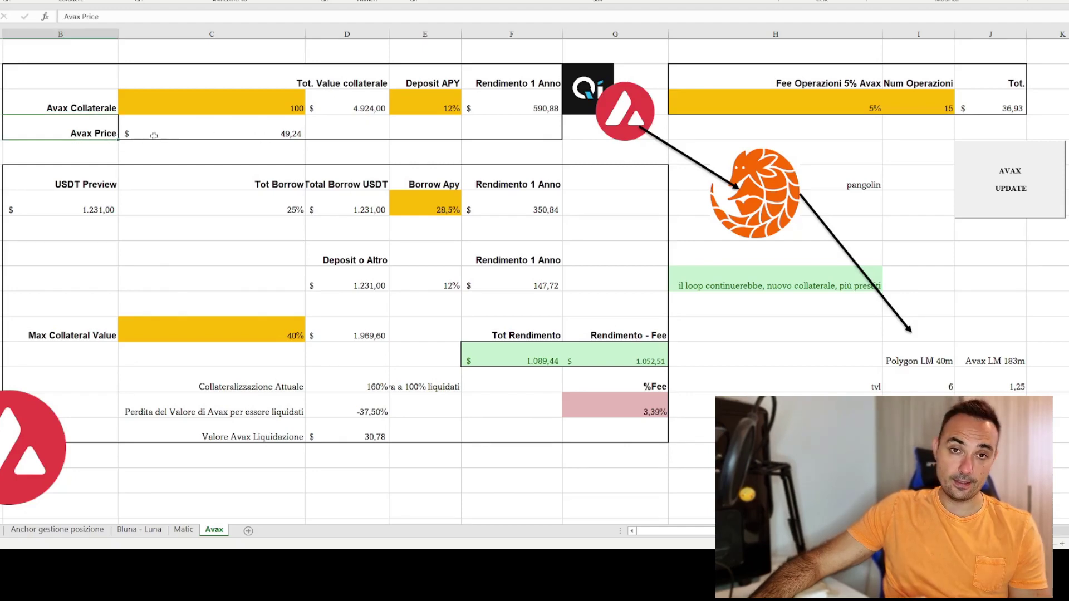
{"action": "left_click", "coordinate": [223, 133]}
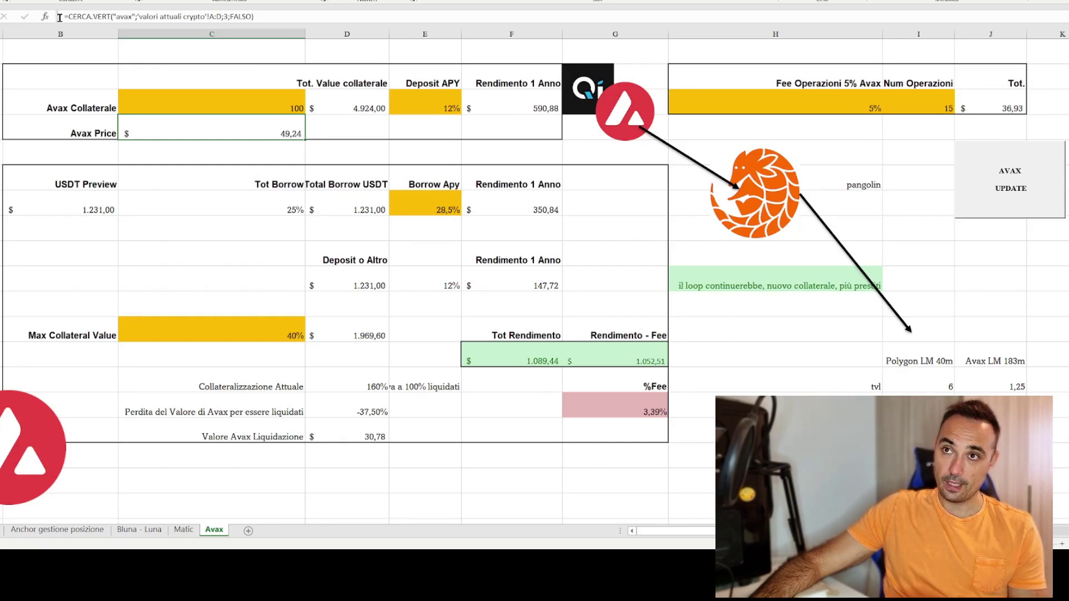
{"action": "left_click", "coordinate": [129, 17]}
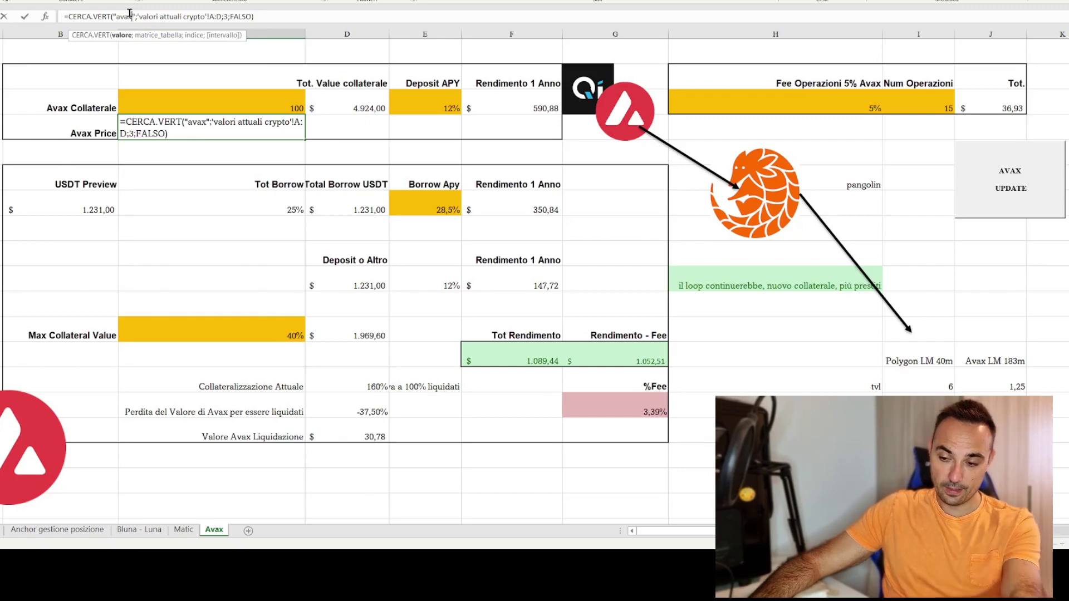
{"action": "key", "text": "BackSpace"}
{"action": "key", "text": "BackSpace"}
{"action": "key", "text": "BackSpace"}
{"action": "key", "text": "BackSpace"}
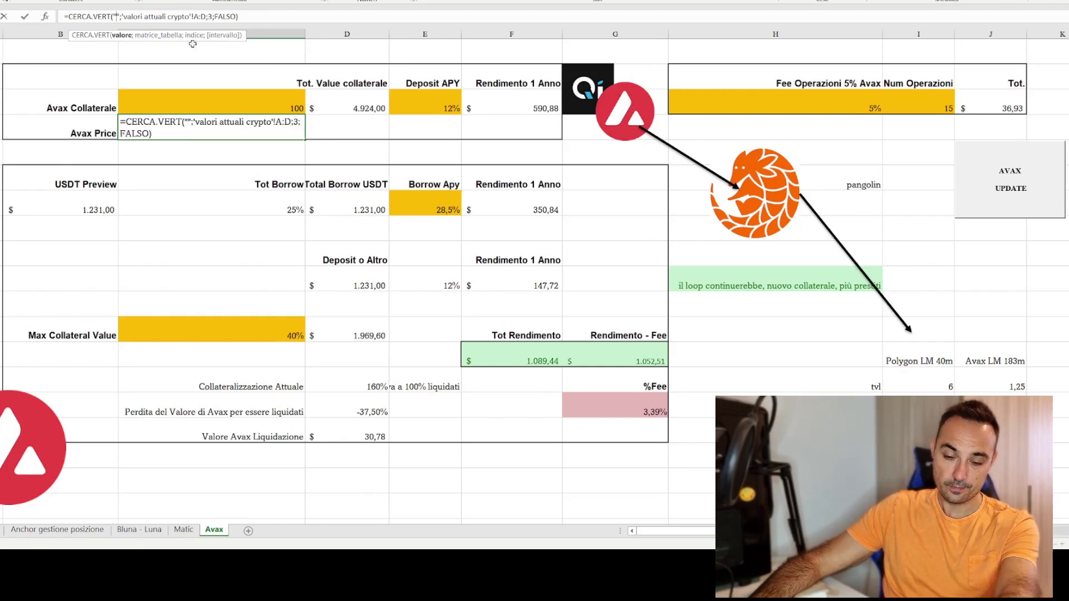
{"action": "type", "text": "btc"}
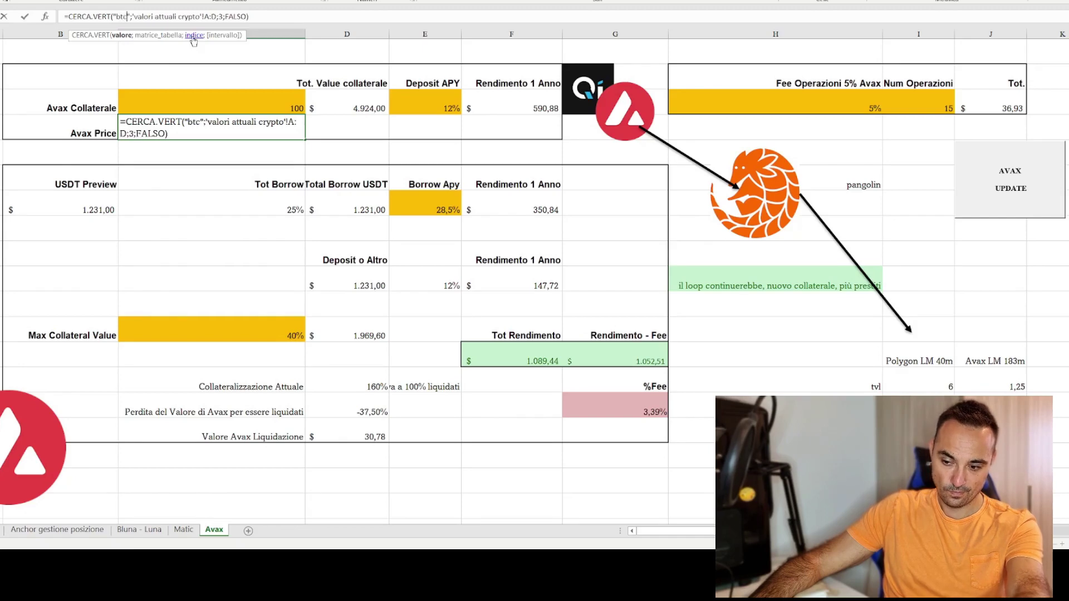
{"action": "key", "text": "Return"}
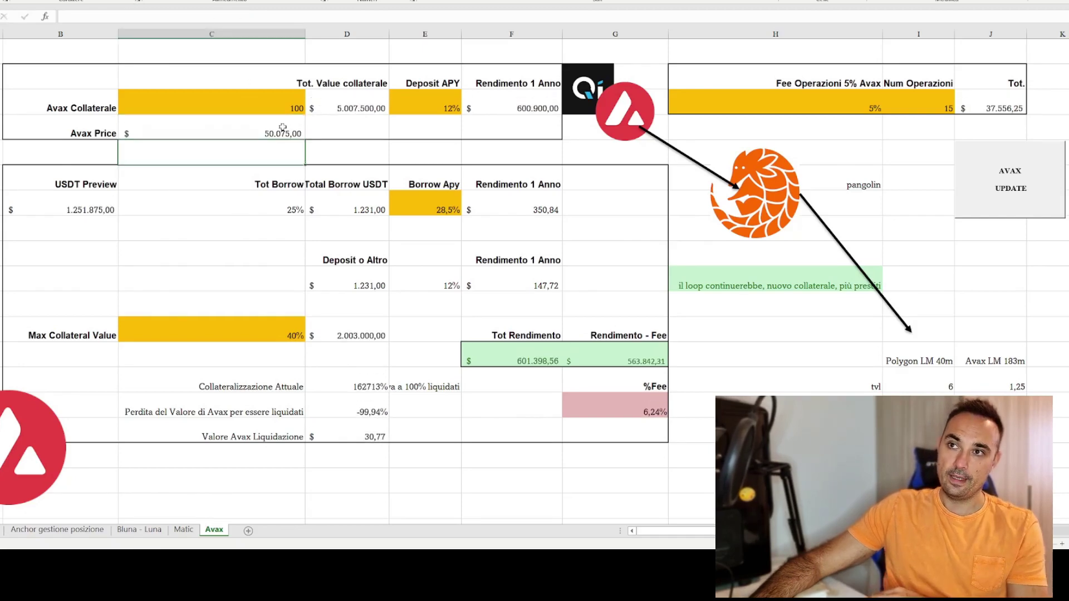
Inspect the Avax Price and Avax Collaterale cells and run the AVAX update macro to refresh the price.
{"action": "left_click", "coordinate": [249, 137]}
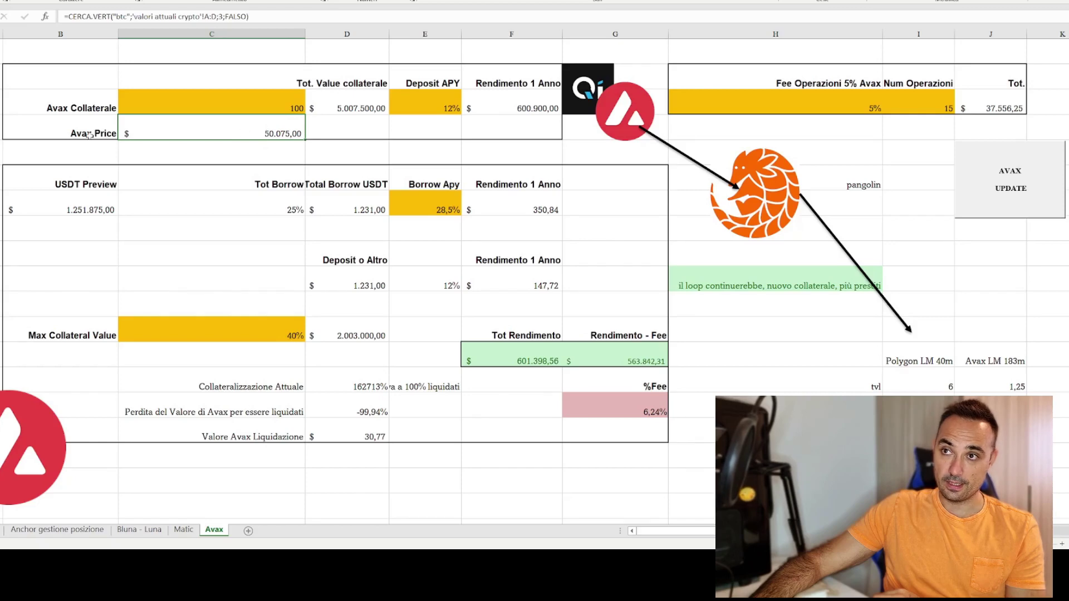
{"action": "left_click", "coordinate": [259, 113]}
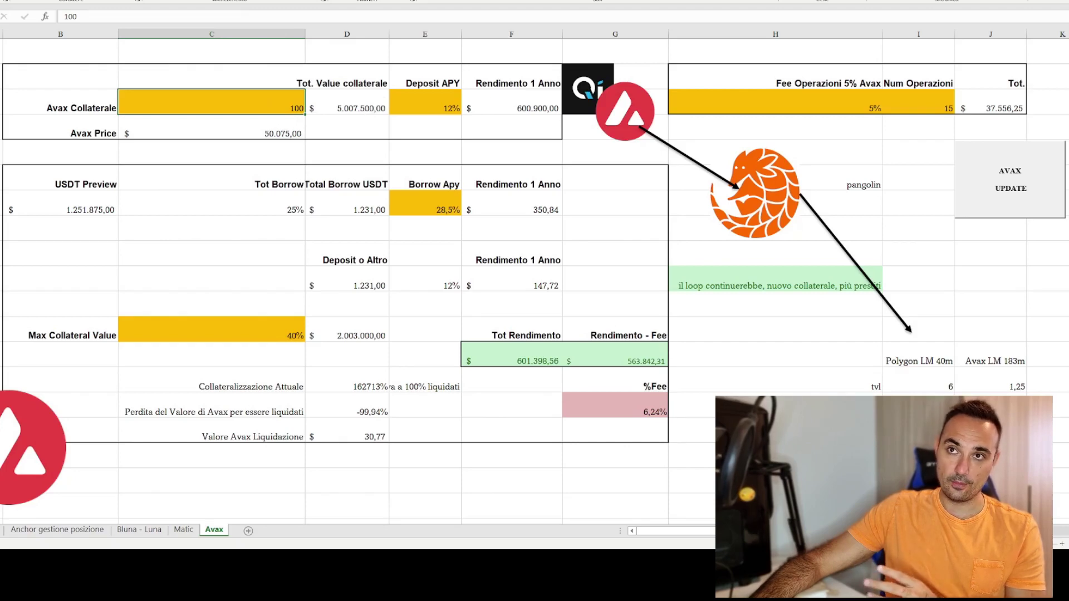
{"action": "left_click", "coordinate": [231, 128]}
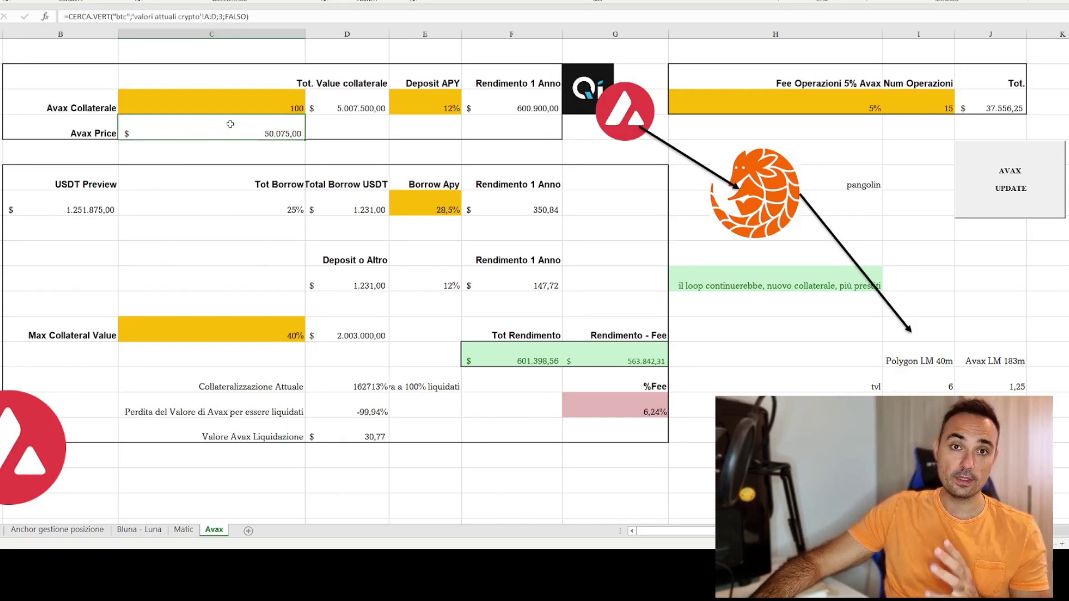
{"action": "left_click", "coordinate": [1029, 188]}
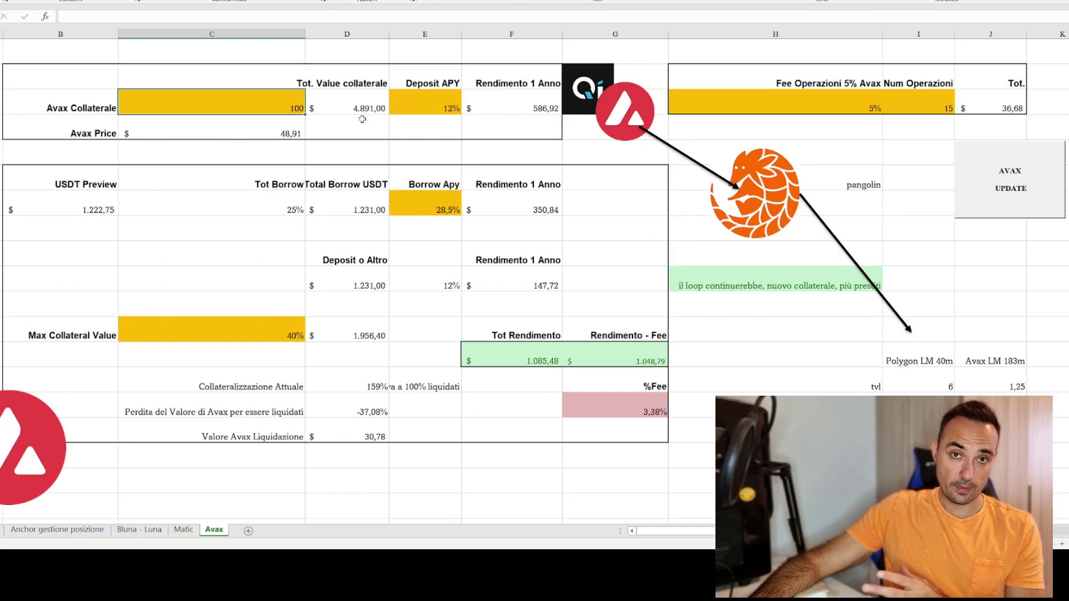
Examine the collateral's Deposit APY, its one-year yield formula and the Fee Operazioni percentage.
{"action": "left_click", "coordinate": [432, 103]}
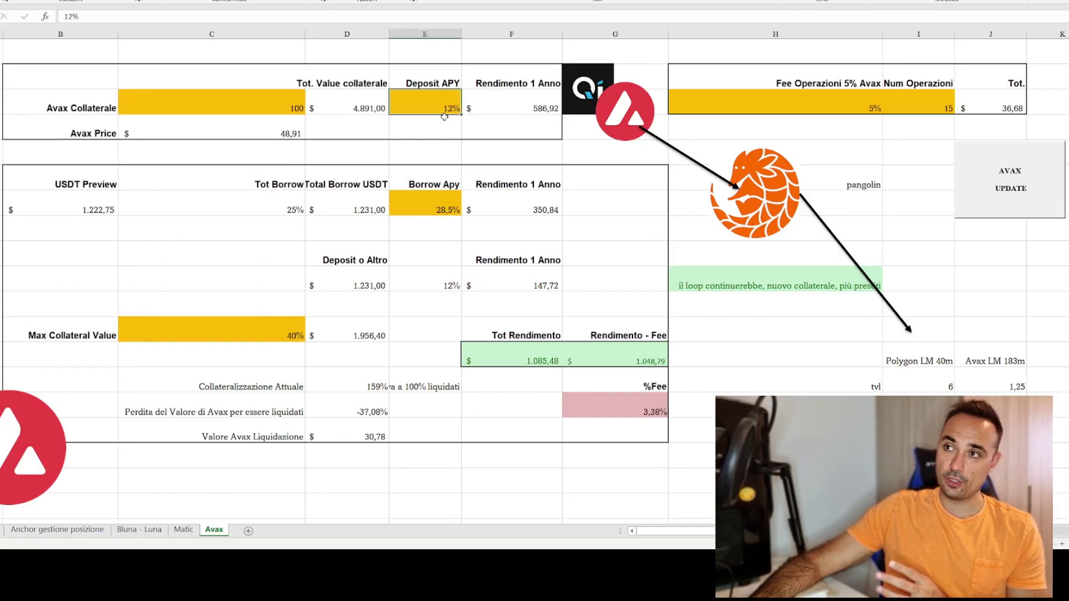
{"action": "left_click", "coordinate": [525, 103]}
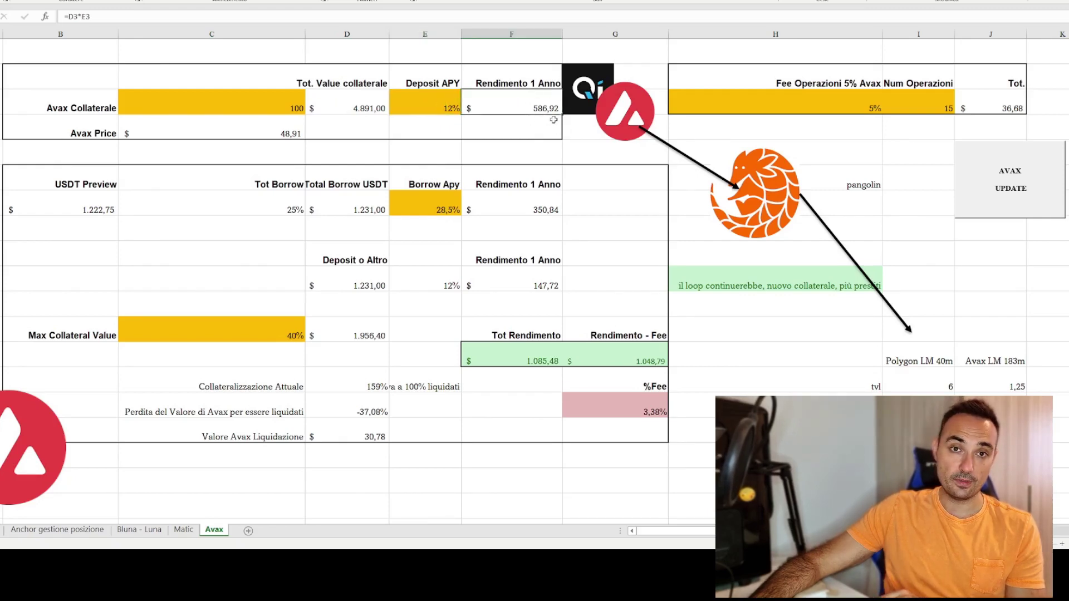
{"action": "left_click", "coordinate": [800, 106]}
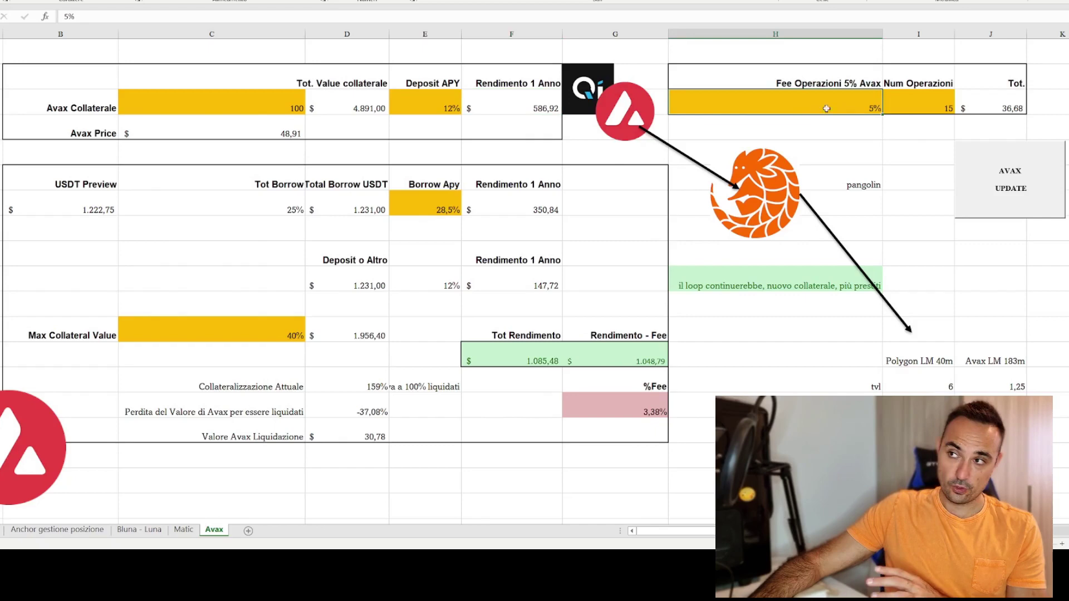
{"action": "left_click", "coordinate": [799, 83]}
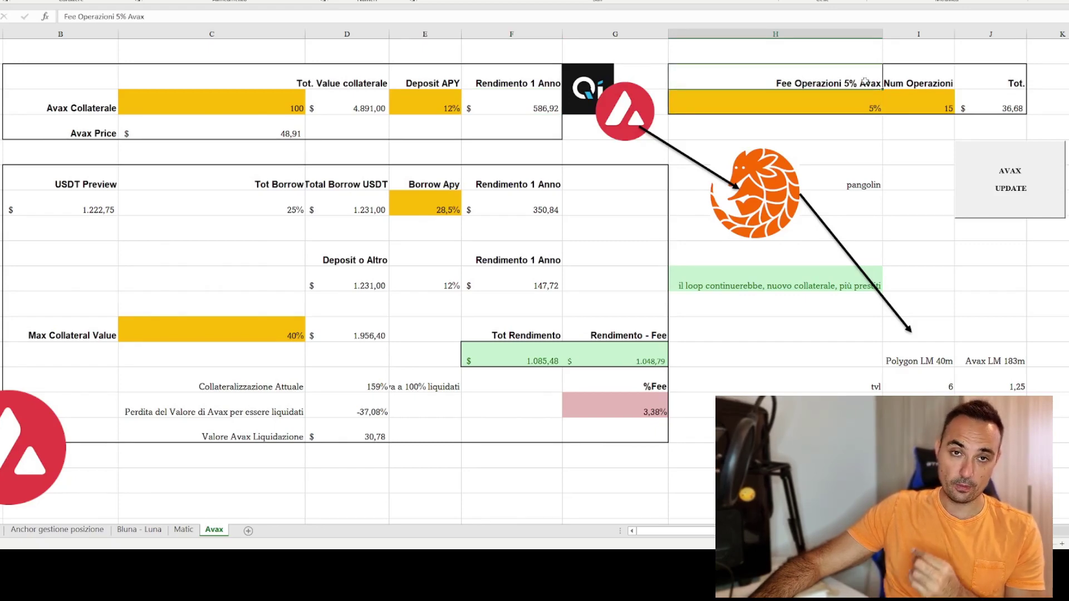
Set Num Operazioni to 20 and inspect the formula of the fee total.
{"action": "left_click", "coordinate": [940, 110]}
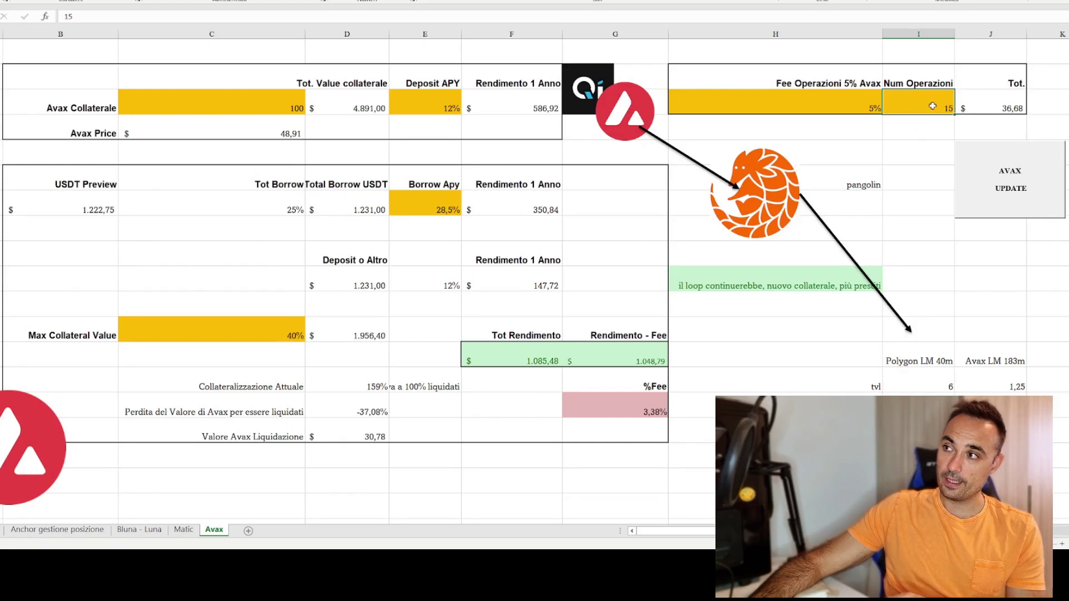
{"action": "type", "text": "20"}
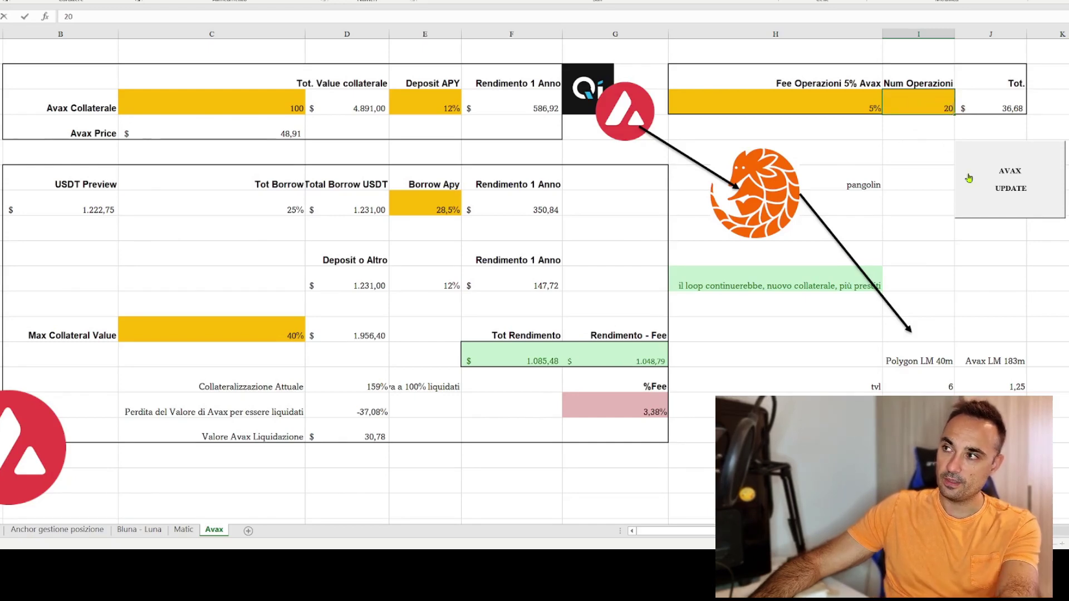
{"action": "key", "text": "Return"}
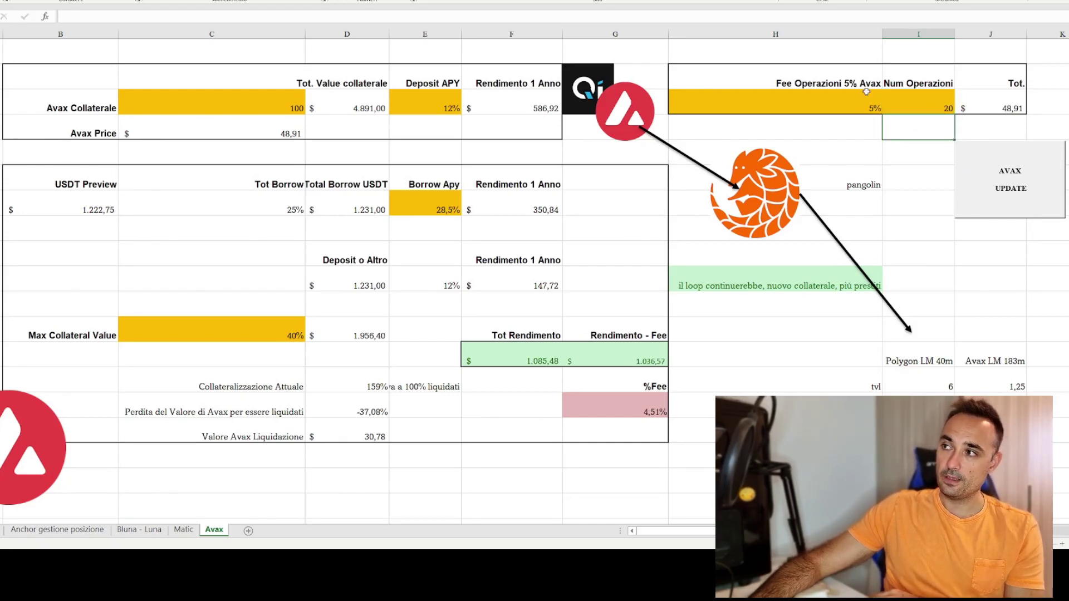
{"action": "left_click", "coordinate": [1016, 113]}
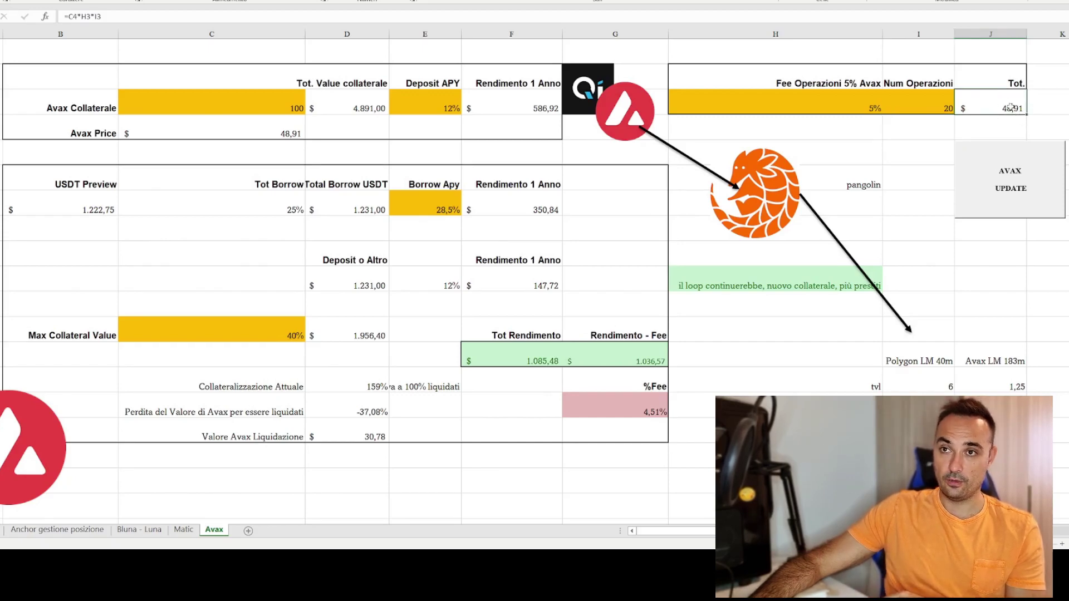
Check the total collateral value, the BENQI markets page and the Max Collateral Value percentage.
{"action": "left_click", "coordinate": [363, 109]}
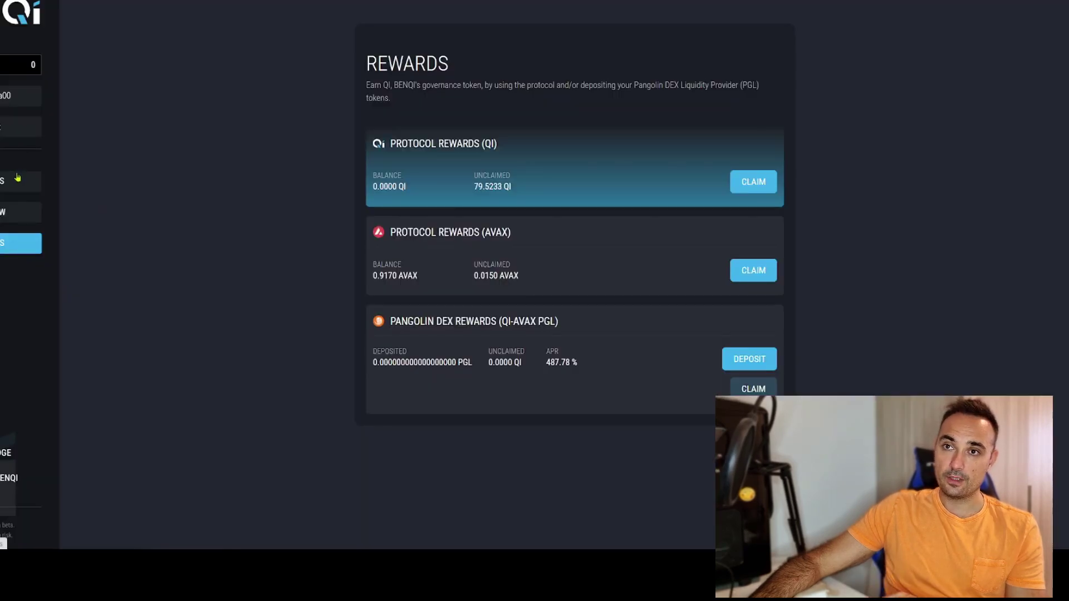
{"action": "left_click", "coordinate": [29, 176]}
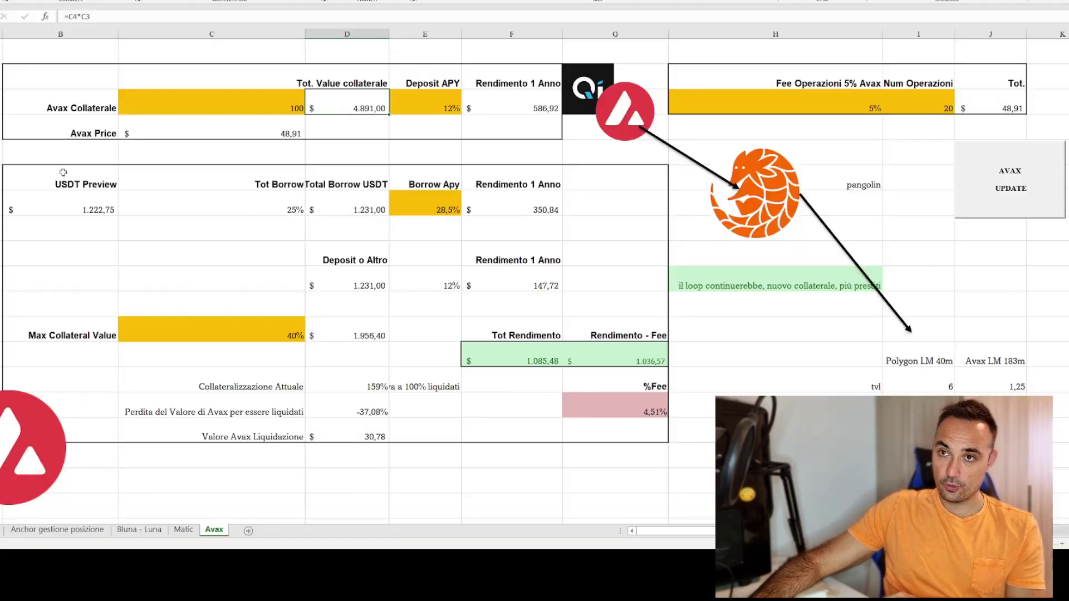
{"action": "left_click", "coordinate": [274, 331]}
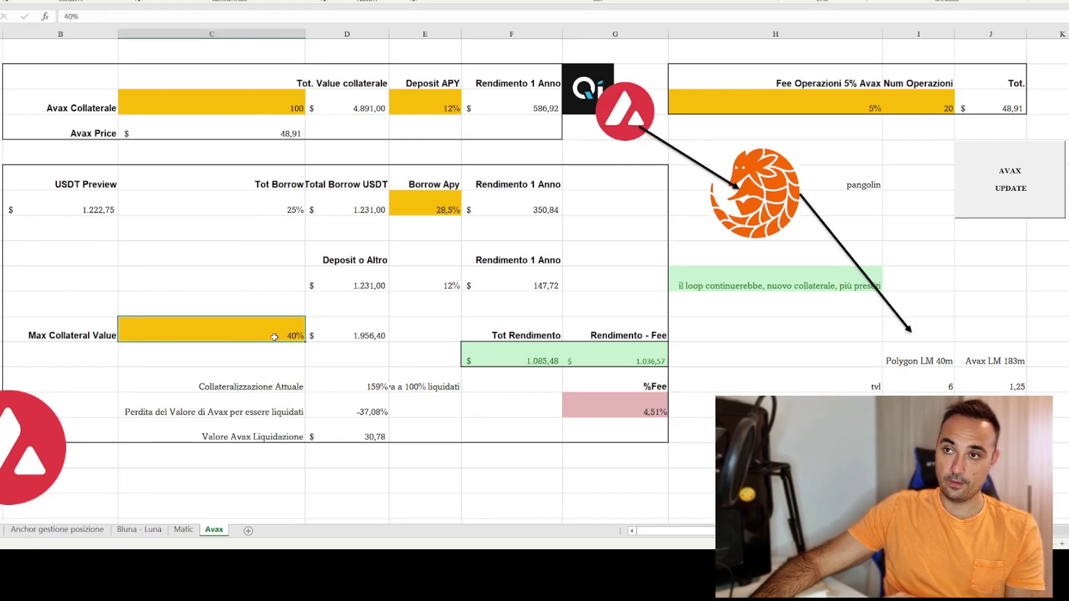
Examine the loan row's Tot Borrow percentage, USDT Preview, Borrow Apy, one-year yield and Total Borrow USDT.
{"action": "left_click", "coordinate": [276, 209]}
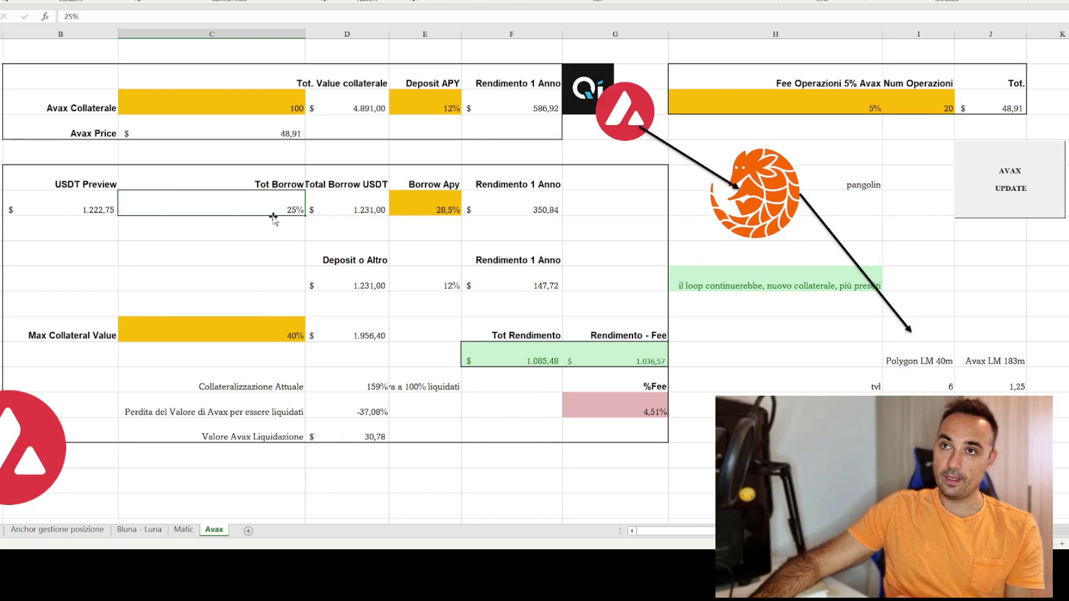
{"action": "left_click", "coordinate": [101, 209]}
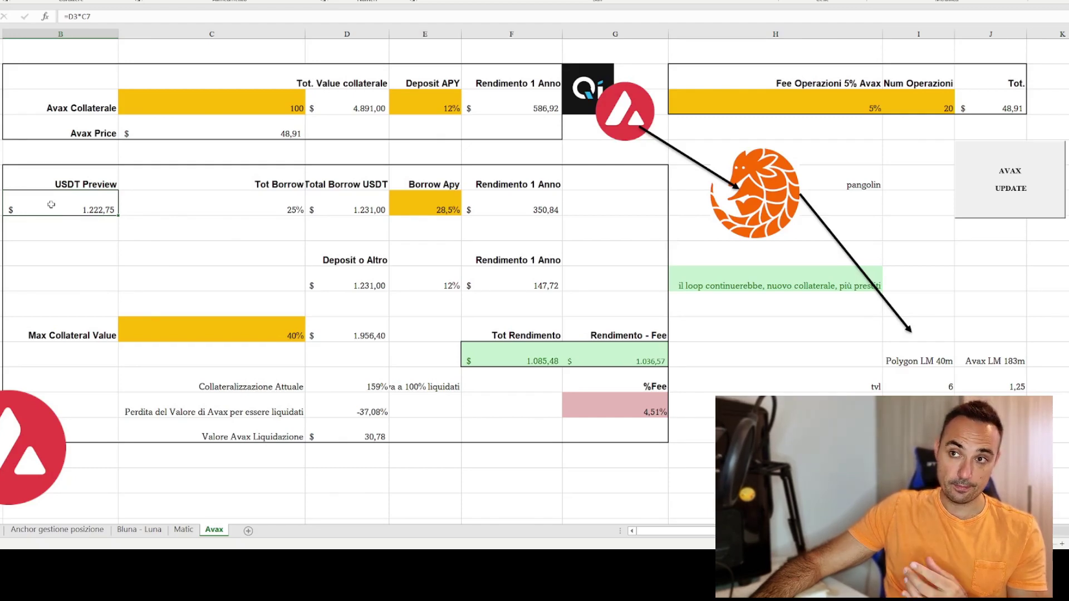
{"action": "left_click", "coordinate": [427, 207]}
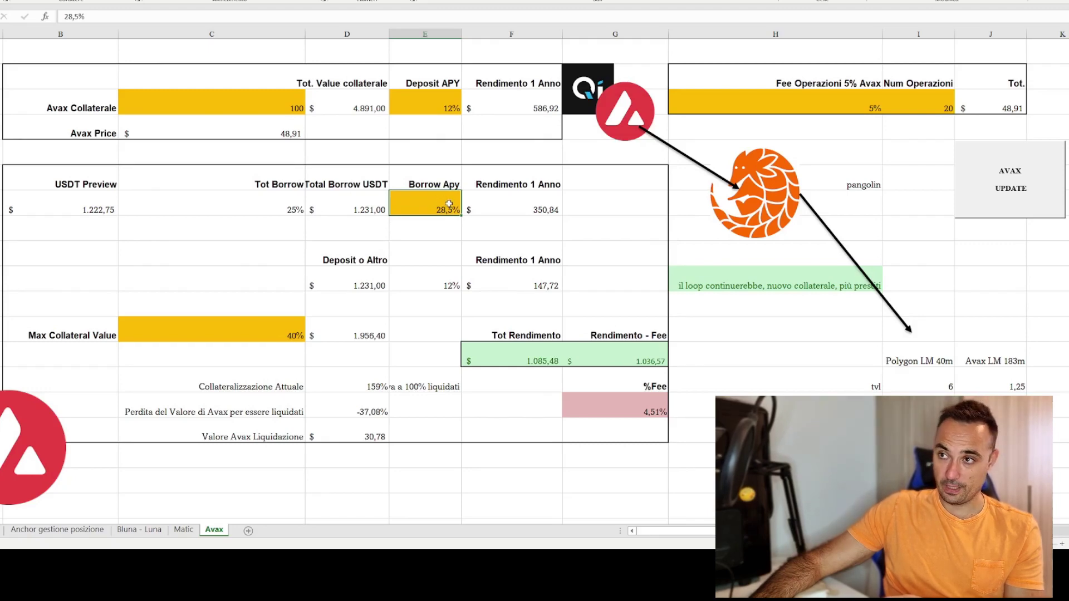
{"action": "left_click", "coordinate": [553, 205]}
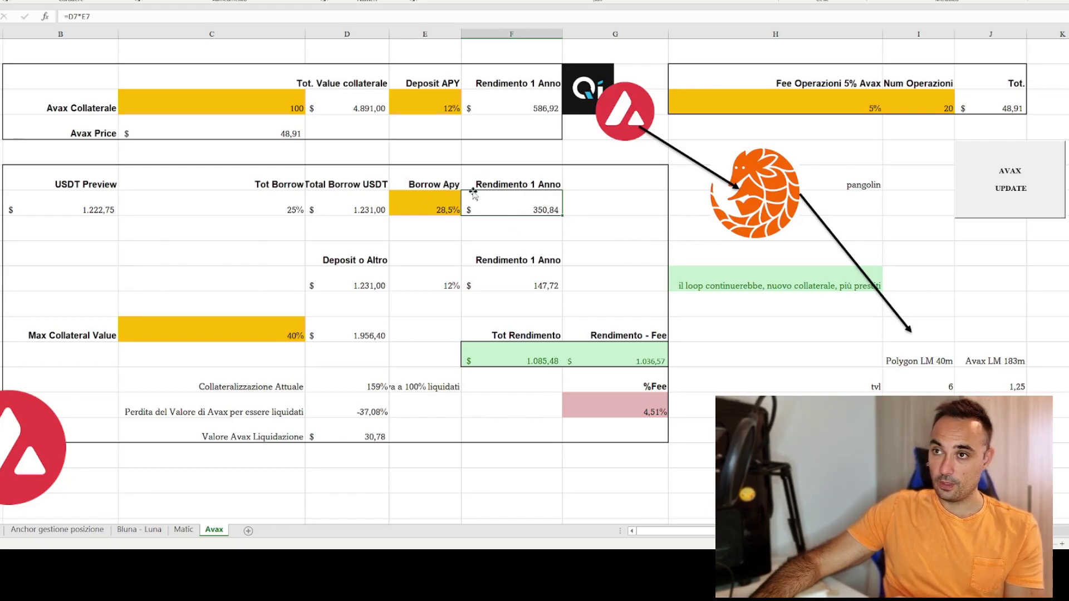
{"action": "left_click", "coordinate": [375, 209]}
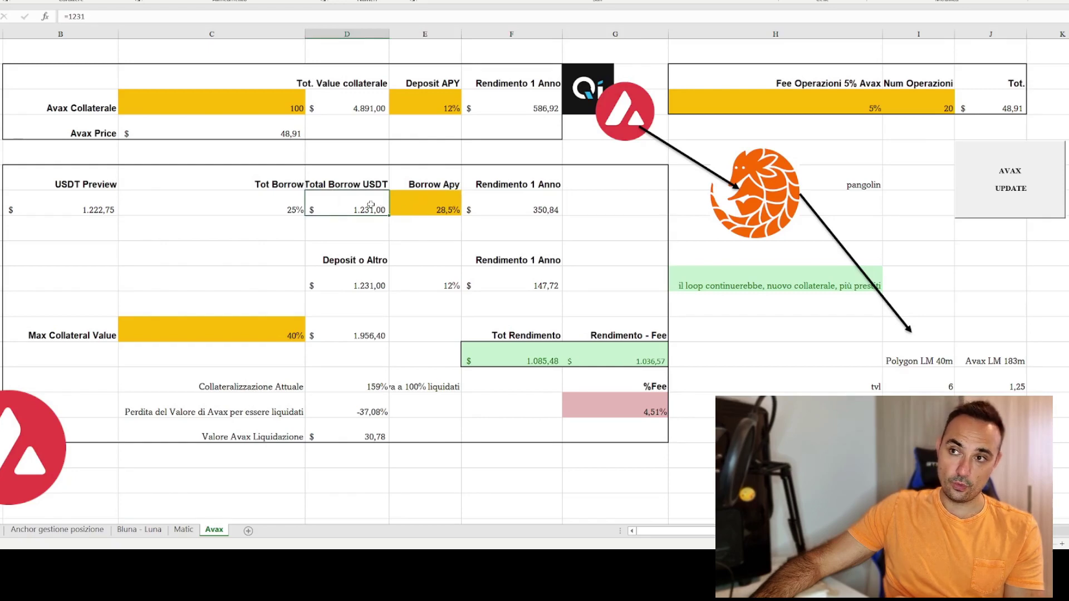
Examine how the Deposito o Altro amount, its APY and one-year yield derive from the loan and collateral cells.
{"action": "left_click", "coordinate": [374, 287]}
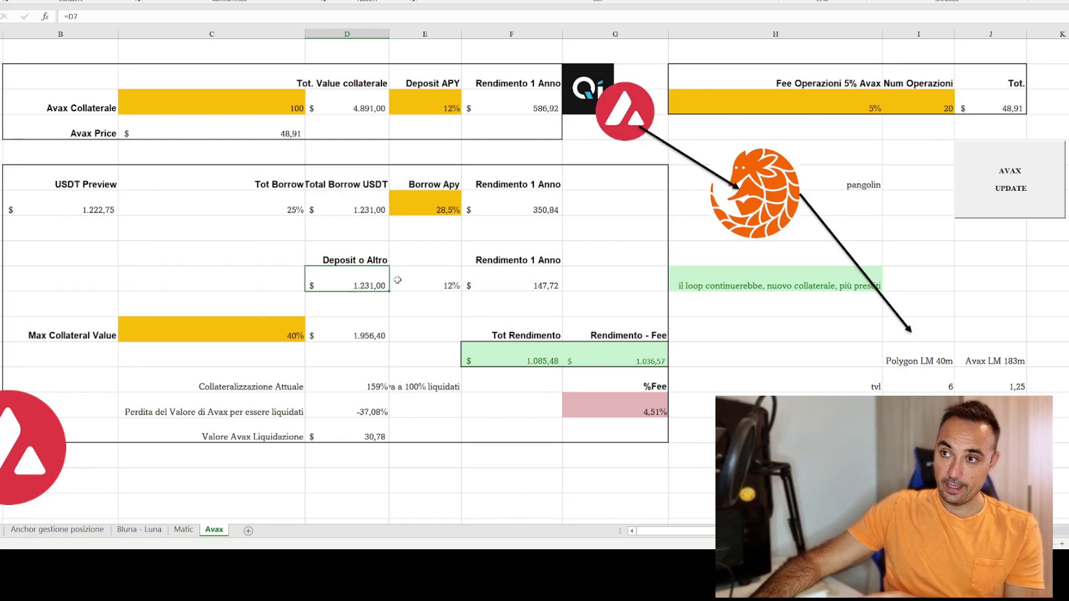
{"action": "left_click", "coordinate": [446, 284]}
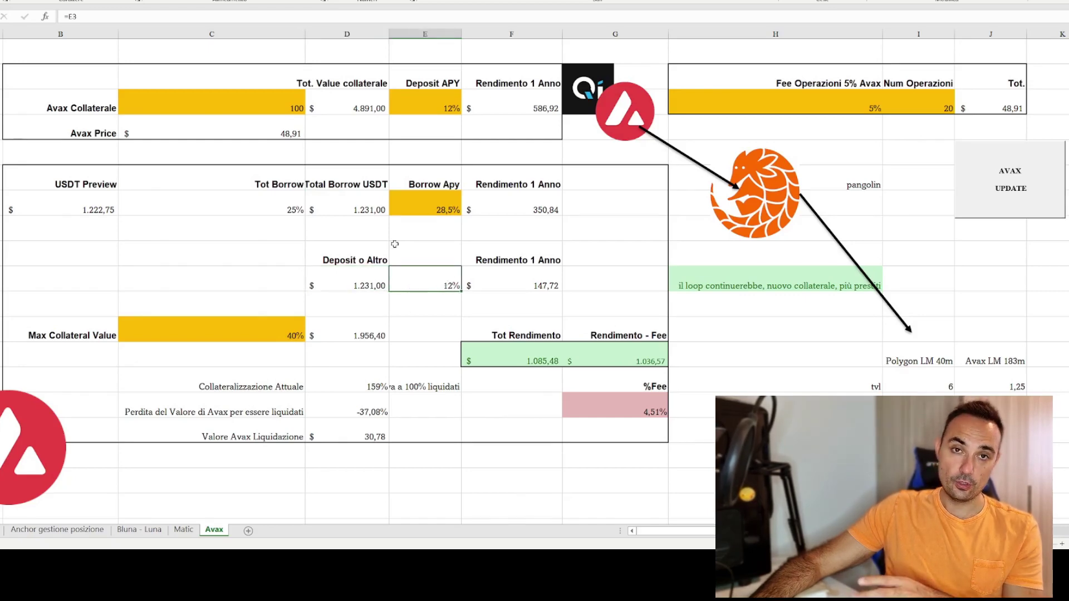
{"action": "left_click", "coordinate": [363, 286]}
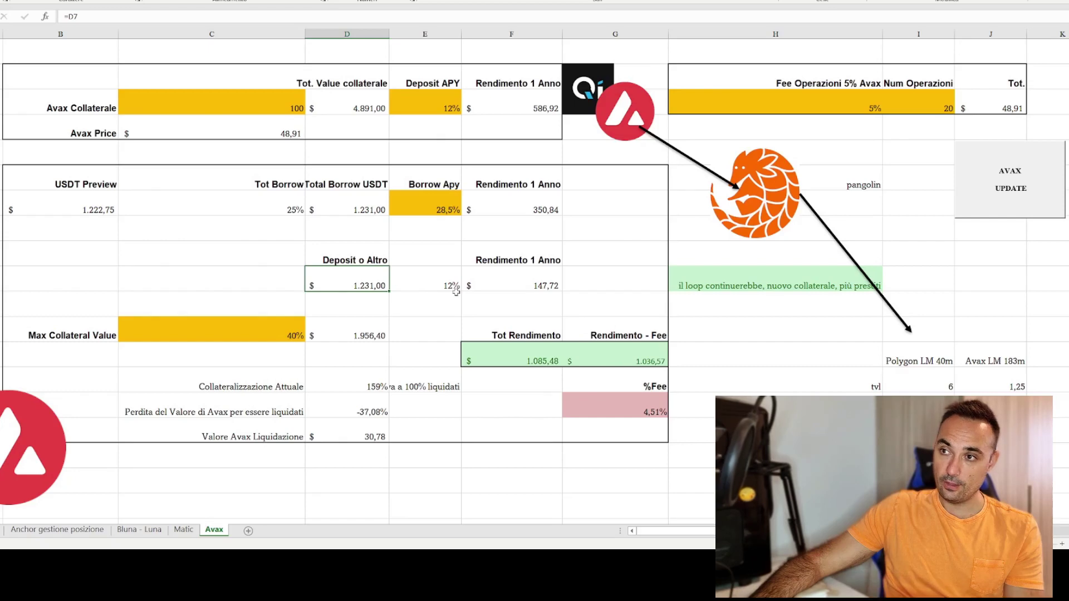
{"action": "key", "text": "Right"}
{"action": "key", "text": "Down"}
{"action": "key", "text": "Up"}
{"action": "left_click", "coordinate": [361, 287]}
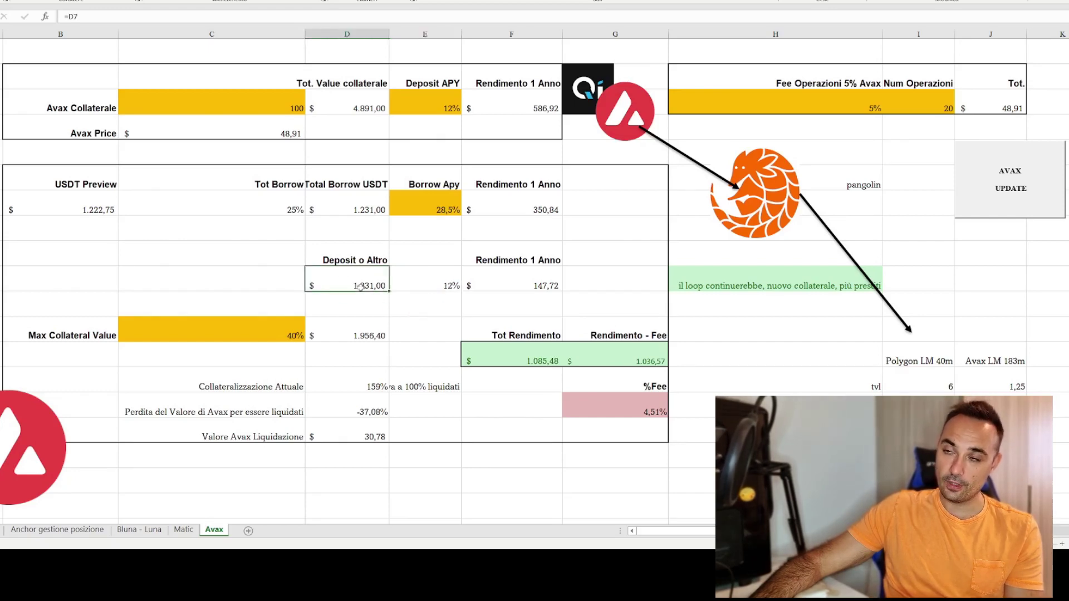
{"action": "left_click", "coordinate": [368, 102]}
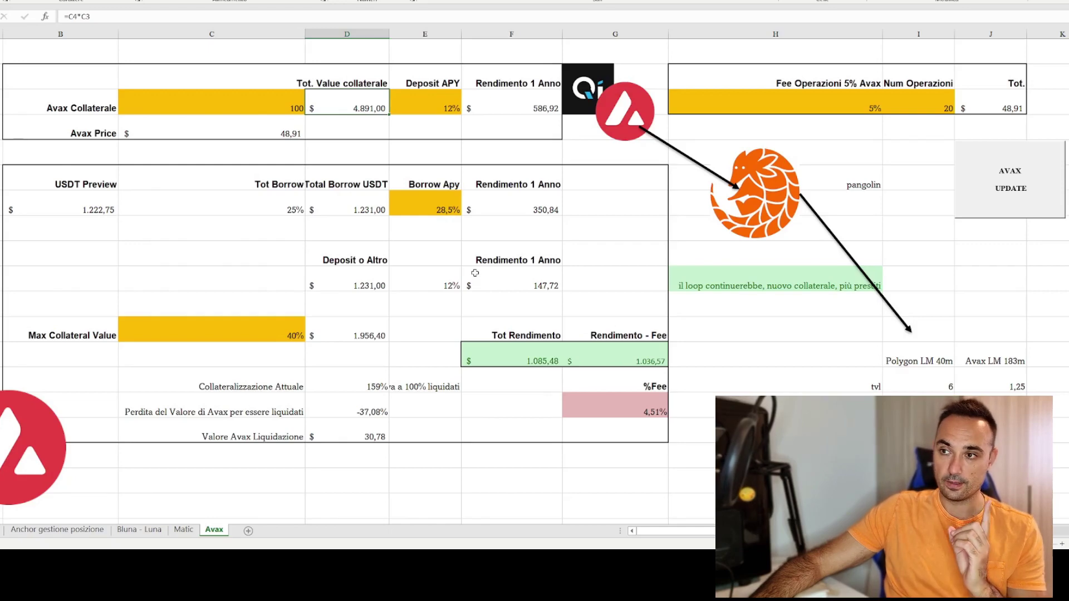
{"action": "left_click", "coordinate": [531, 288]}
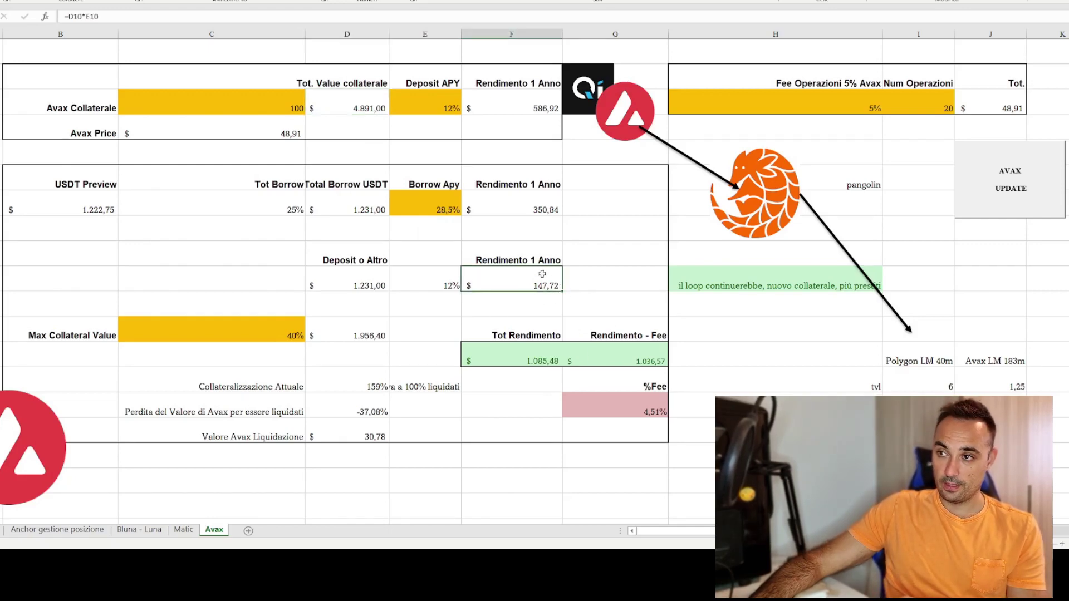
Examine how the Tot Rendimento total and the %Fee percentage are calculated from the yields and the operation fees.
{"action": "left_click", "coordinate": [537, 363]}
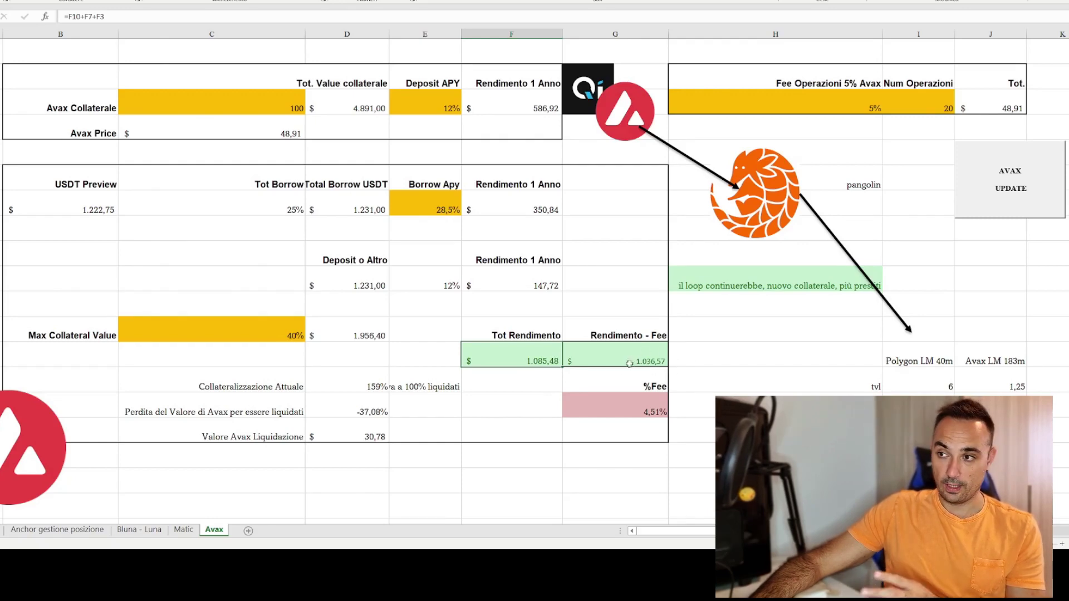
{"action": "left_click", "coordinate": [627, 406]}
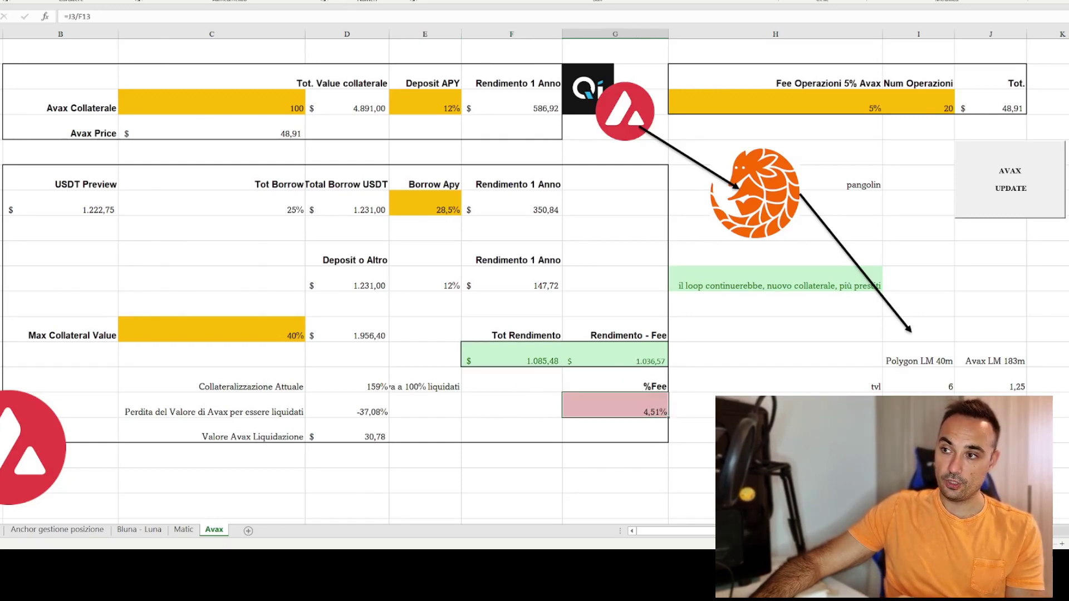
{"action": "left_click", "coordinate": [644, 421]}
{"action": "left_click", "coordinate": [646, 406]}
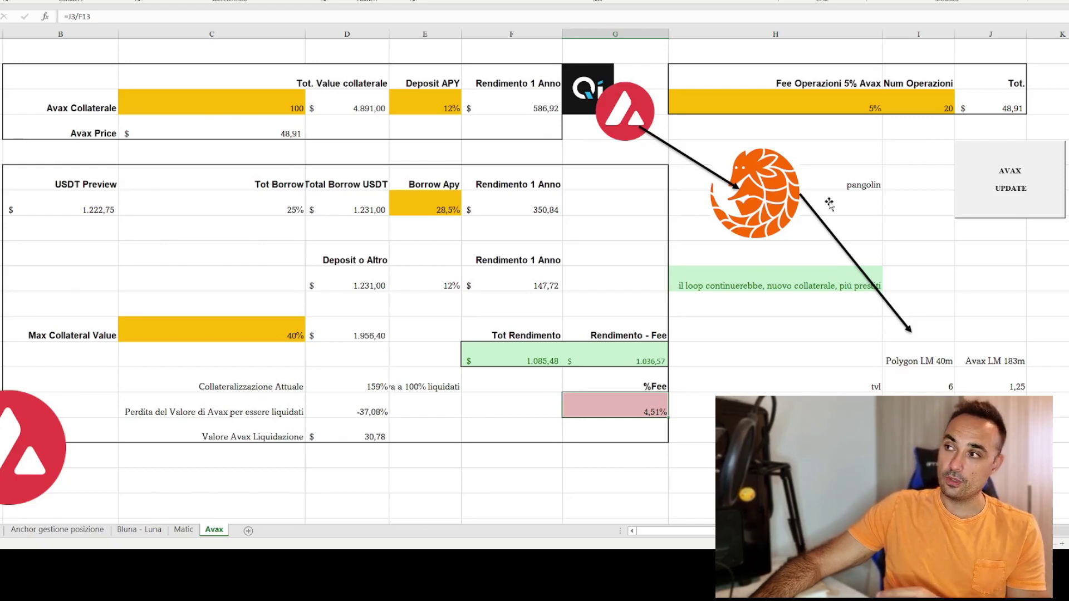
{"action": "left_click", "coordinate": [1029, 109]}
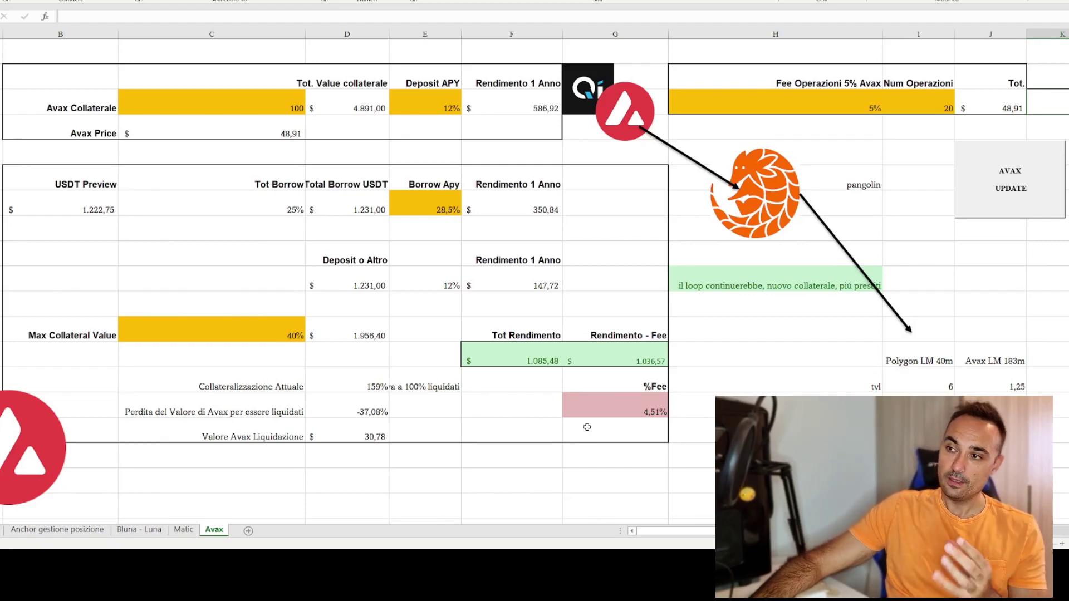
{"action": "left_click", "coordinate": [617, 415]}
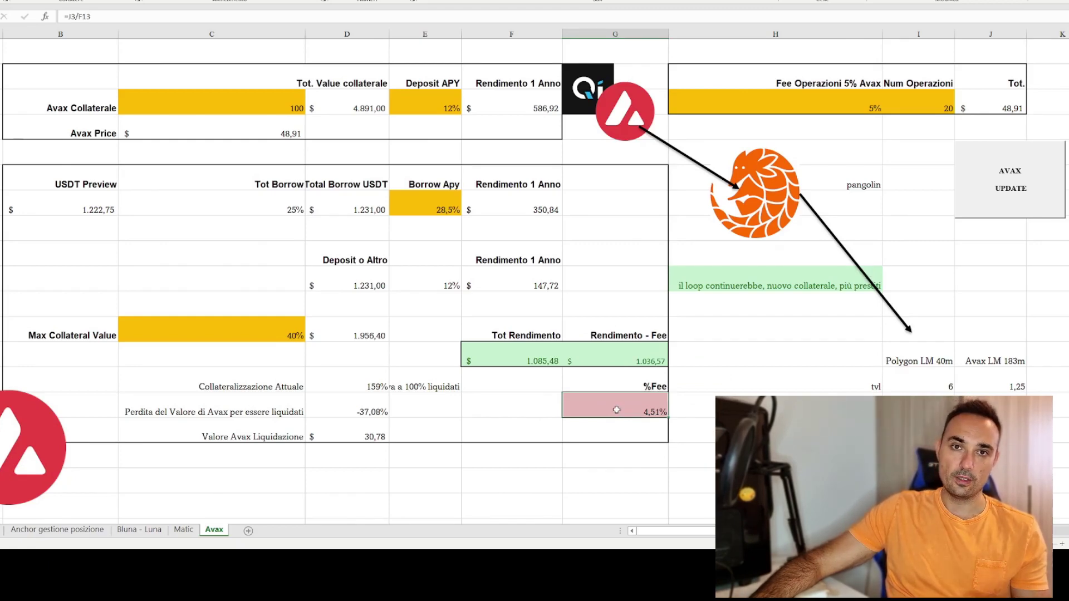
Examine the Collateralizzazione Attuale ratio, its 100% liquidation note and the Avax value loss that would trigger liquidation.
{"action": "left_click", "coordinate": [284, 389]}
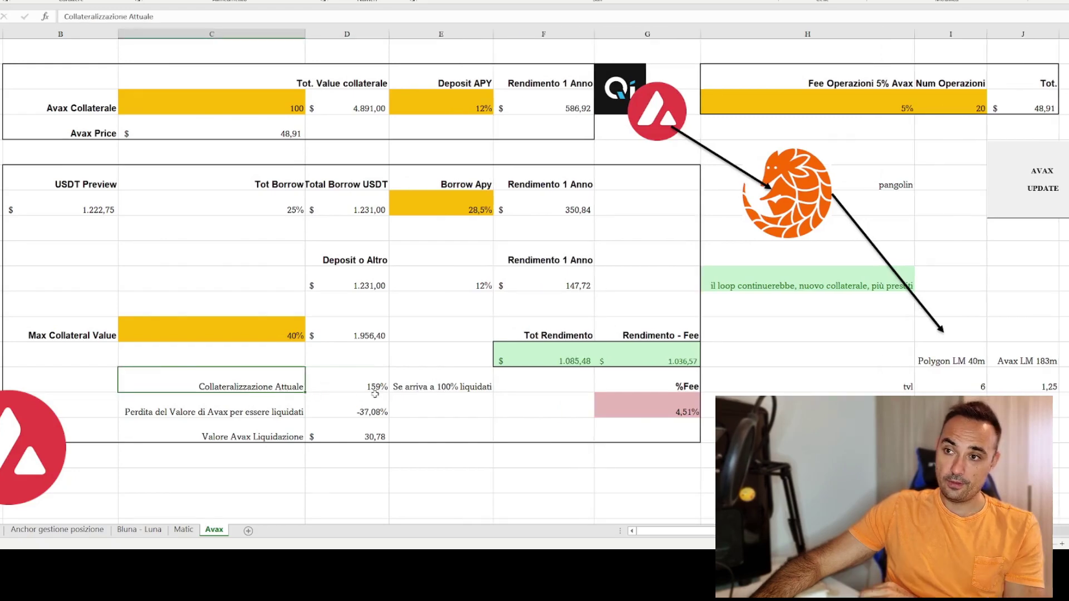
{"action": "left_click", "coordinate": [357, 387]}
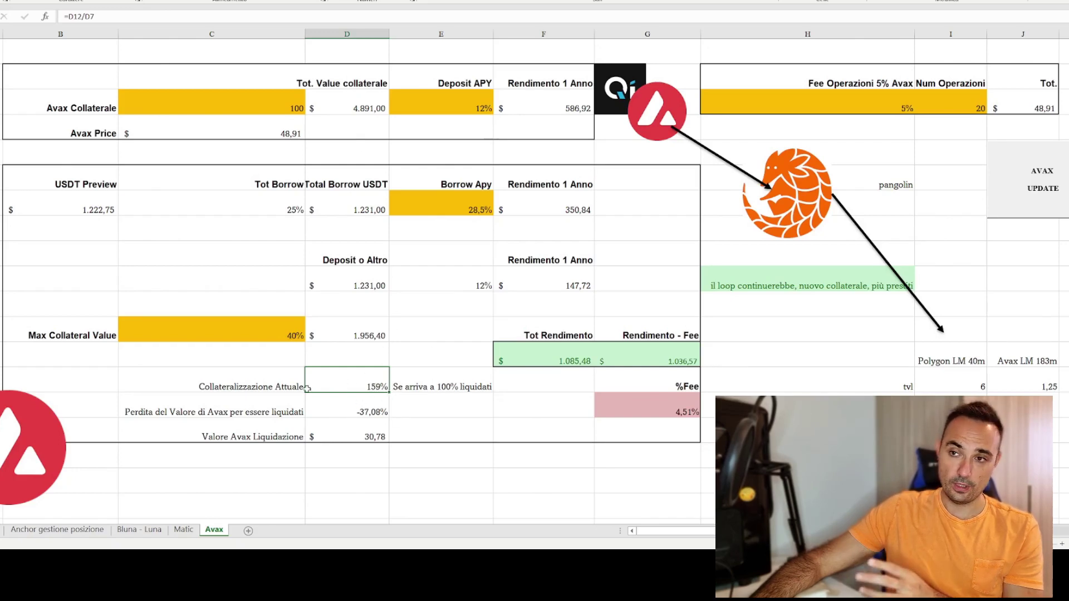
{"action": "left_click", "coordinate": [362, 412]}
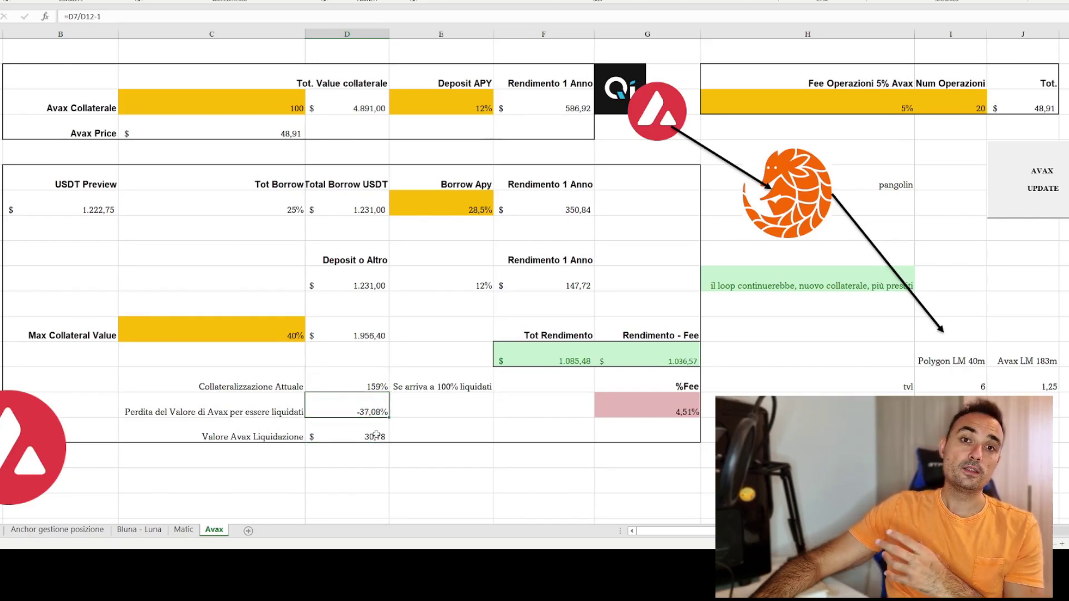
{"action": "key", "text": "Up"}
{"action": "key", "text": "Right"}
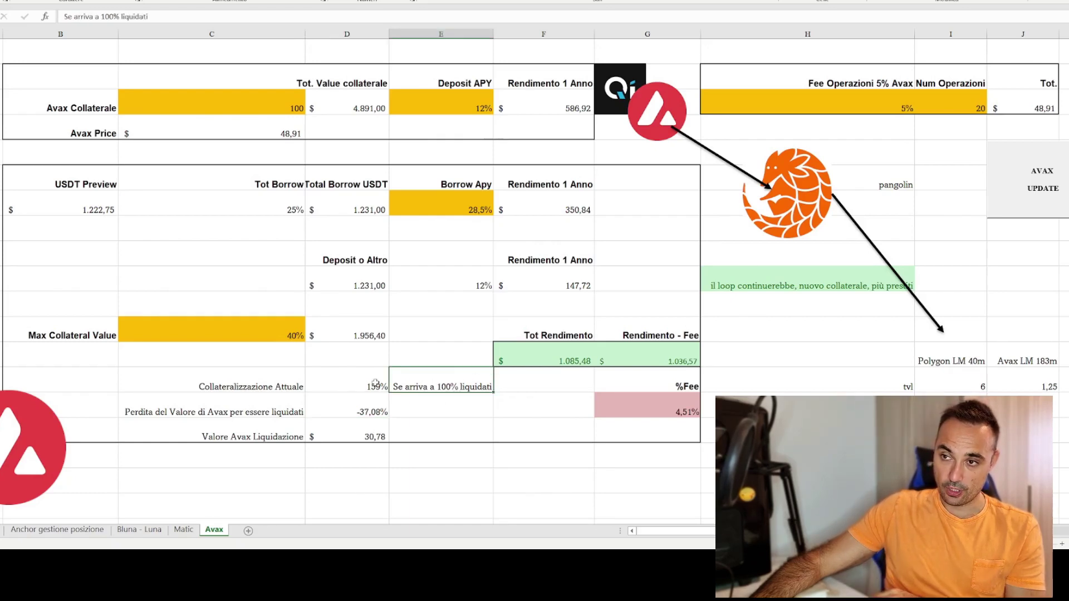
{"action": "left_click", "coordinate": [361, 412]}
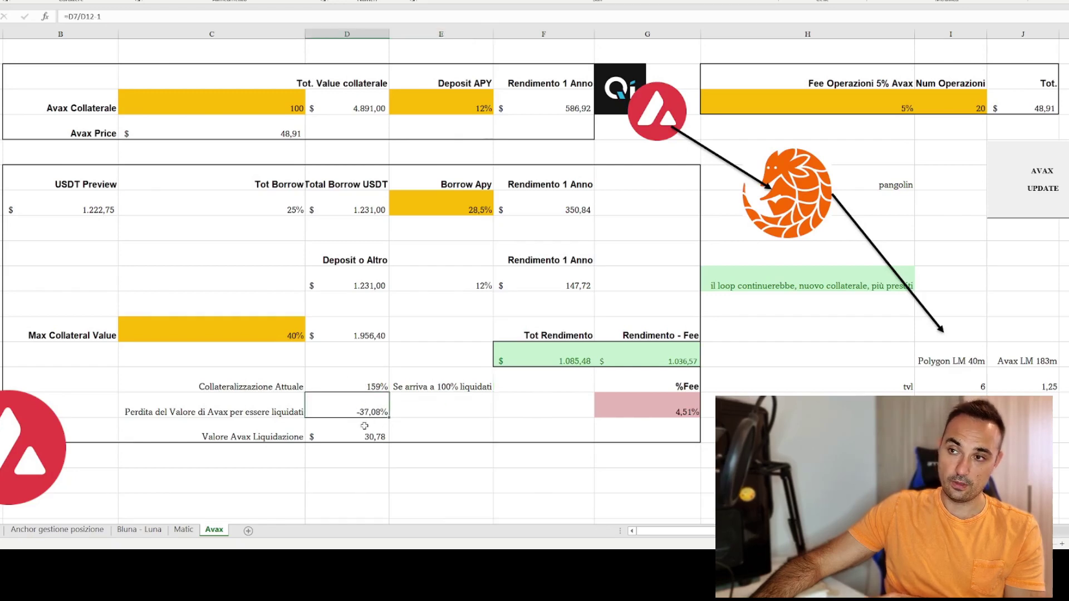
{"action": "left_click", "coordinate": [370, 386]}
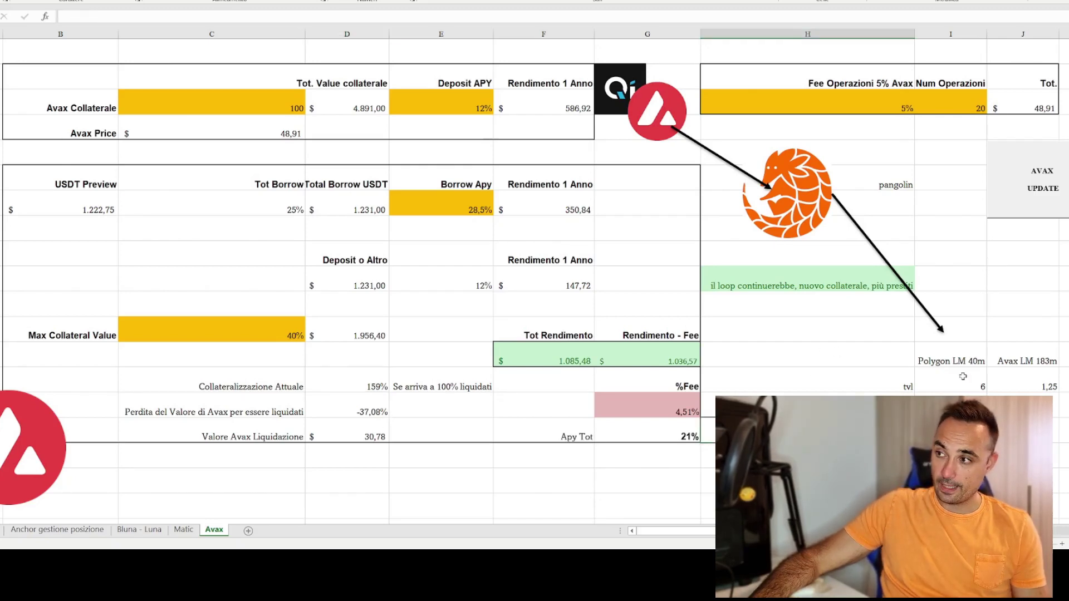
Compare the Polygon and Avax liquidity mining amounts and their tvl figures.
{"action": "left_click", "coordinate": [959, 360]}
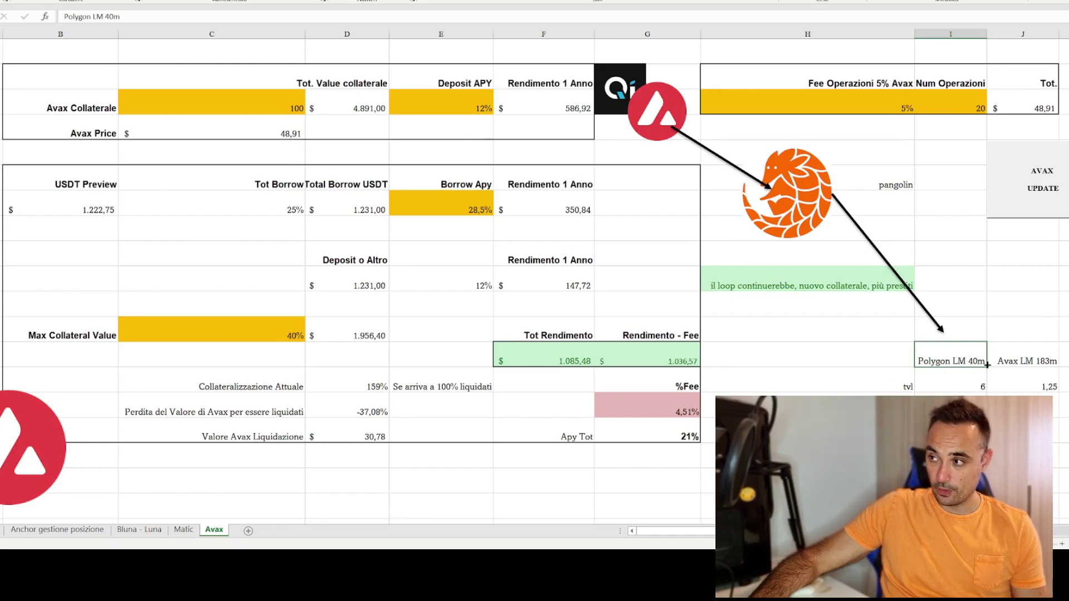
{"action": "left_click", "coordinate": [1045, 359]}
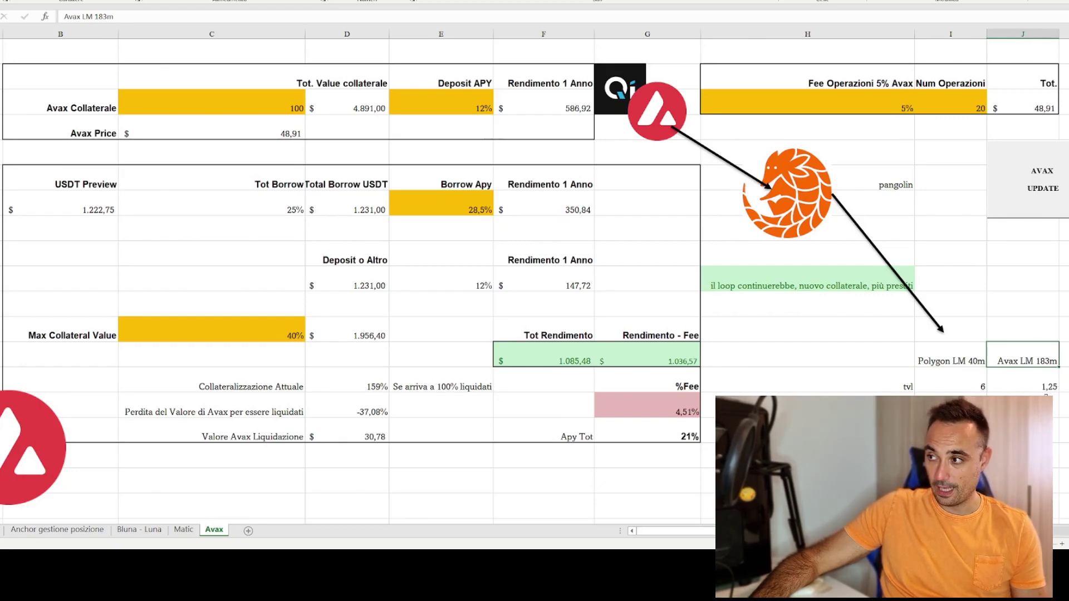
{"action": "left_click", "coordinate": [1045, 388]}
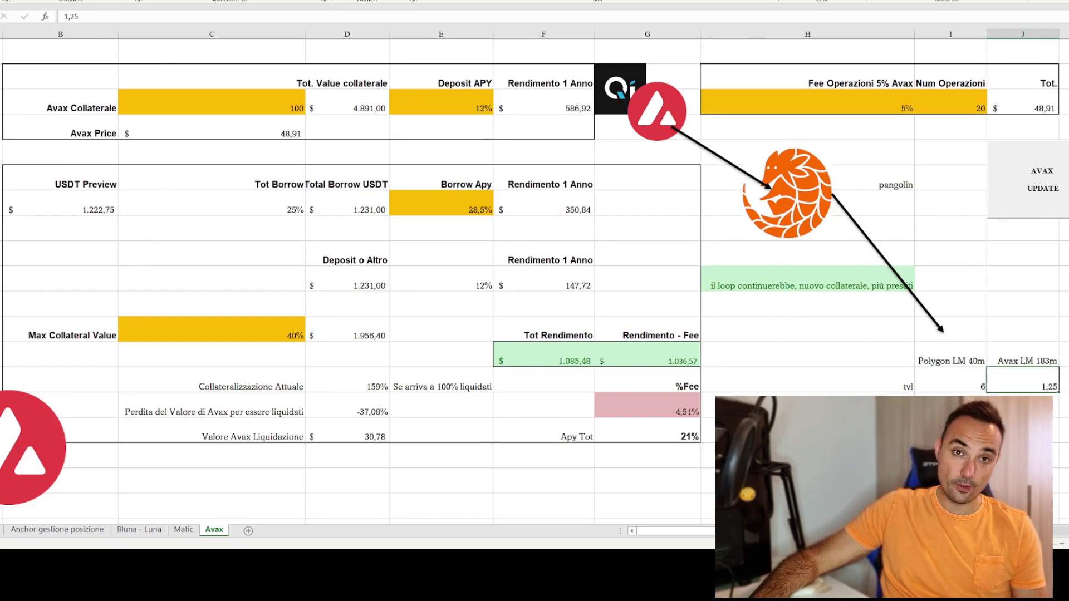
{"action": "left_click", "coordinate": [983, 387]}
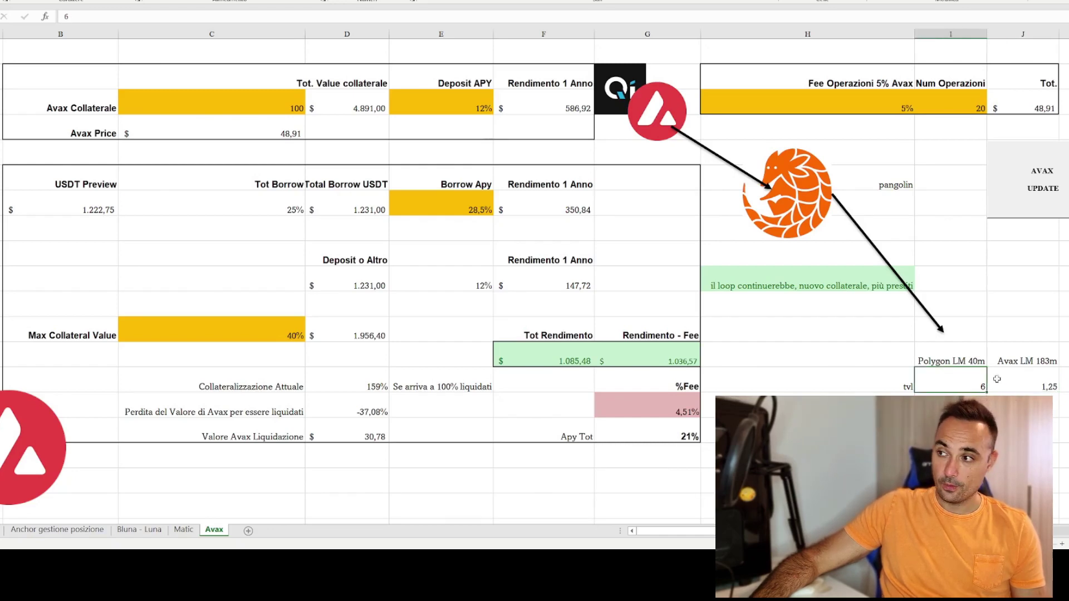
{"action": "left_click", "coordinate": [1042, 386]}
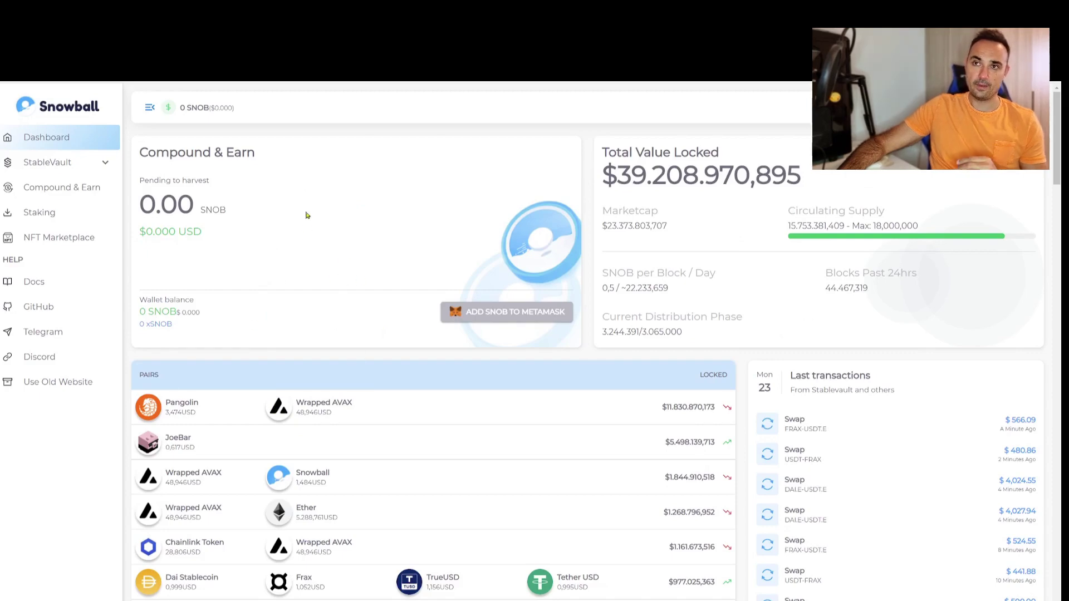
Look through Snowball's s4D, s3F and s3D StableVault pages.
{"action": "left_click", "coordinate": [83, 162]}
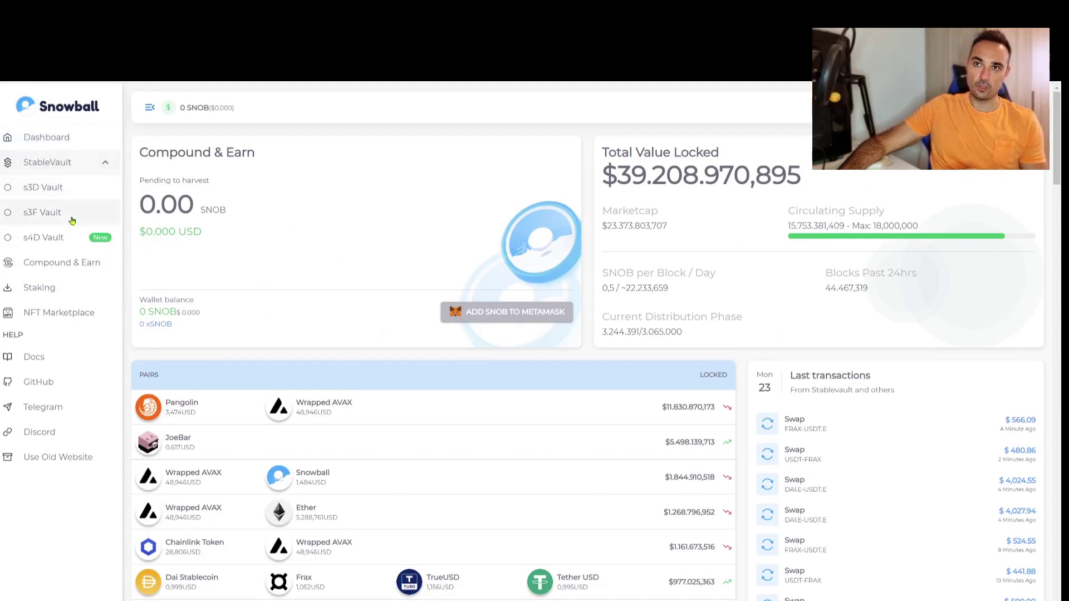
{"action": "left_click", "coordinate": [62, 238]}
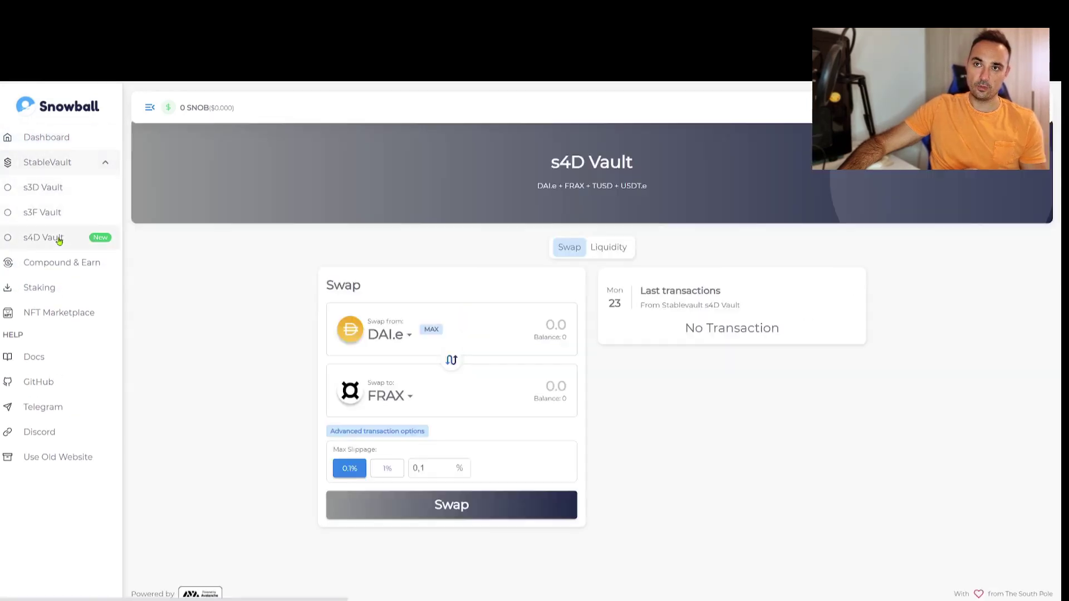
{"action": "left_click", "coordinate": [76, 214]}
{"action": "left_click", "coordinate": [51, 187]}
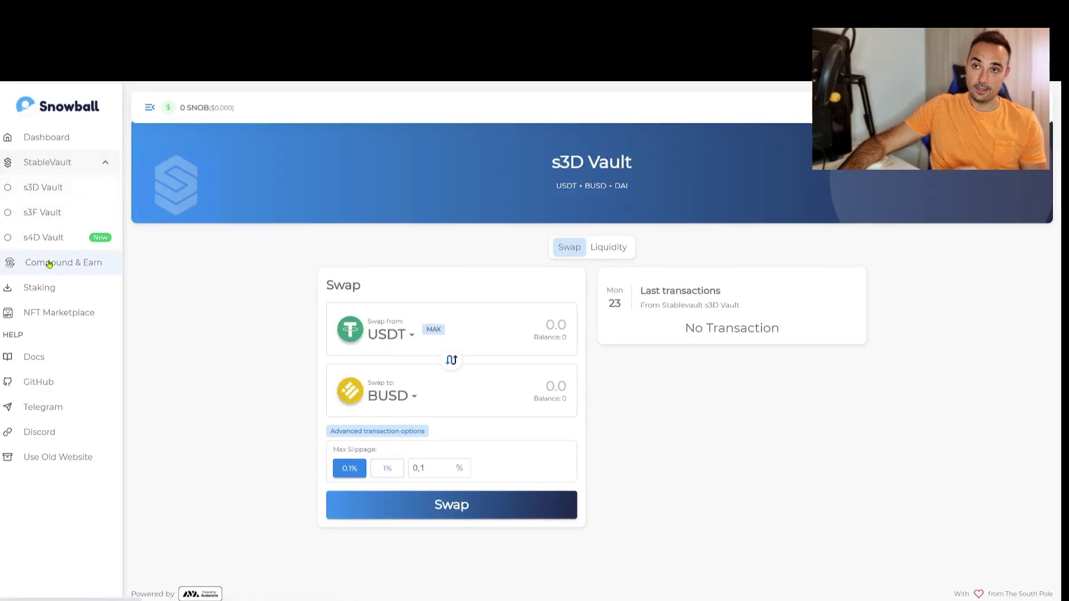
Open Snowball's Compound & Earn pairs list and sort the pools by TVL.
{"action": "left_click", "coordinate": [49, 264]}
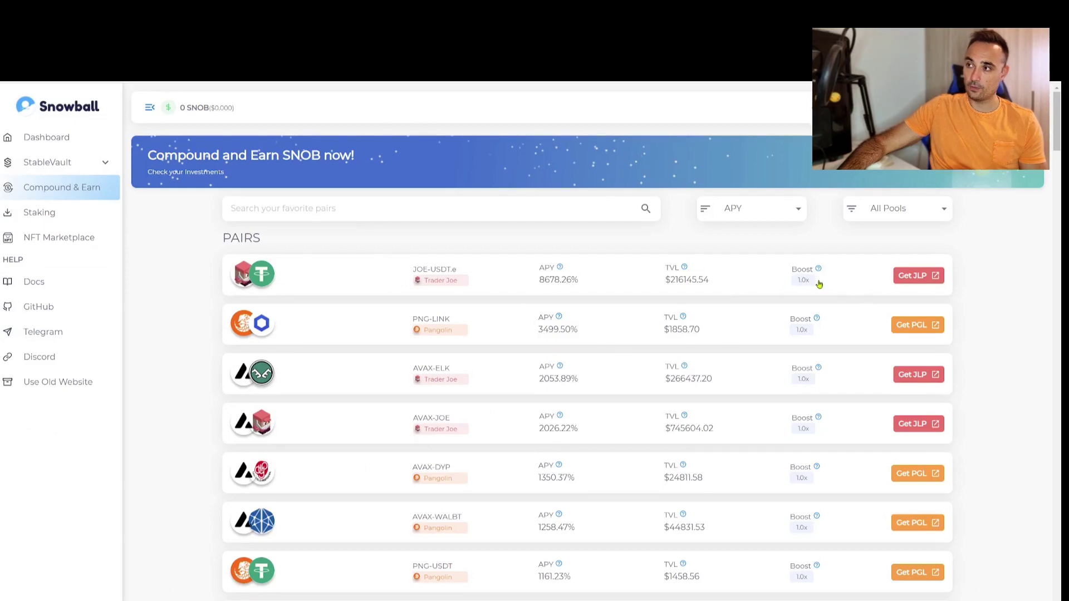
{"action": "scroll", "coordinate": [622, 323], "scroll_direction": "down", "scroll_amount": 3}
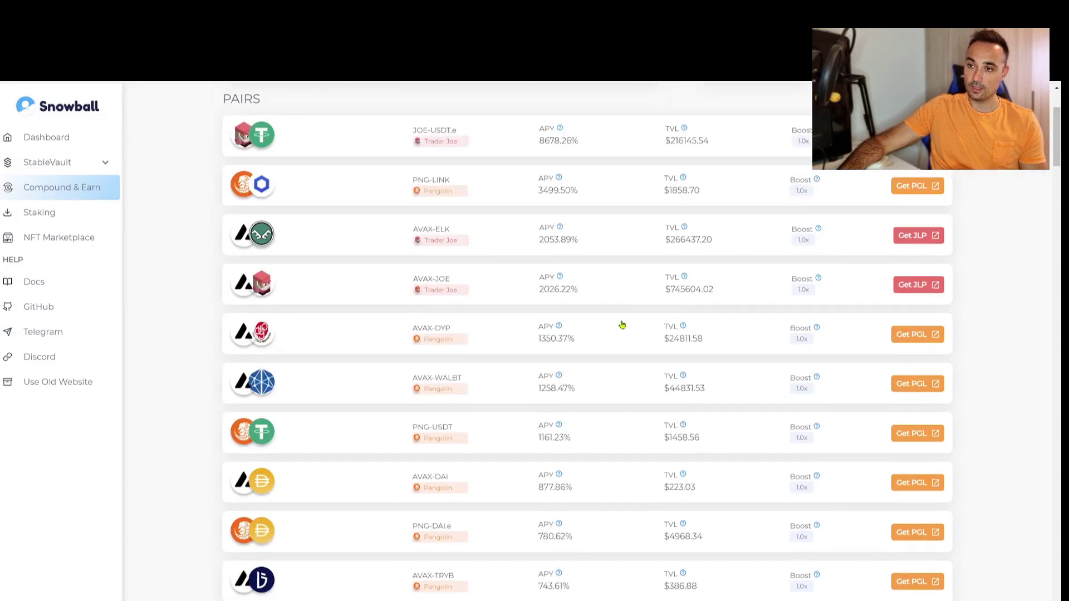
{"action": "scroll", "coordinate": [621, 323], "scroll_direction": "down", "scroll_amount": 3}
{"action": "scroll", "coordinate": [622, 325], "scroll_direction": "up", "scroll_amount": 6}
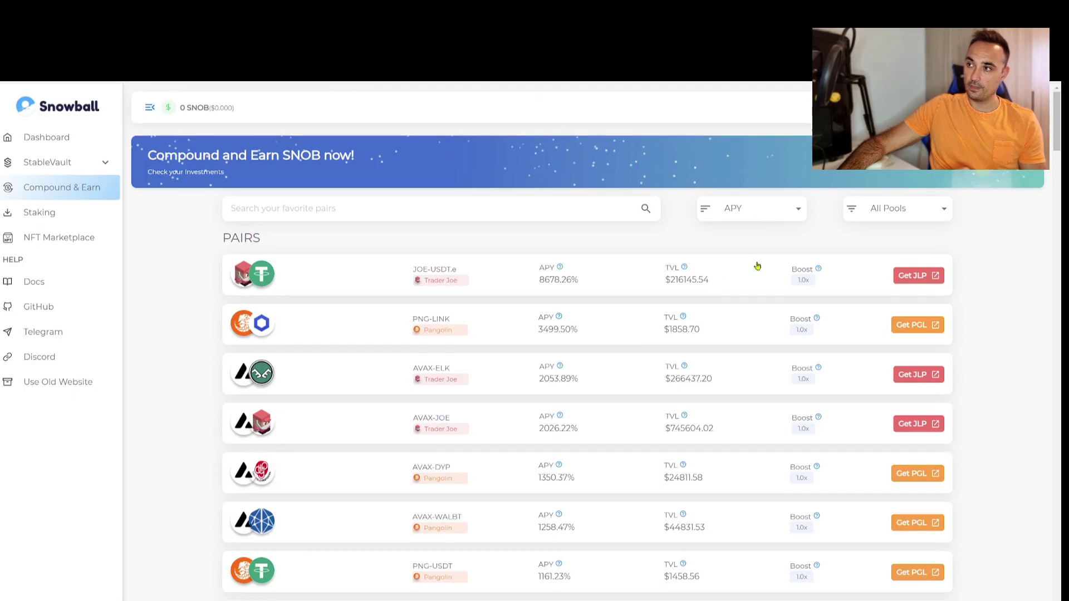
{"action": "left_click", "coordinate": [789, 216]}
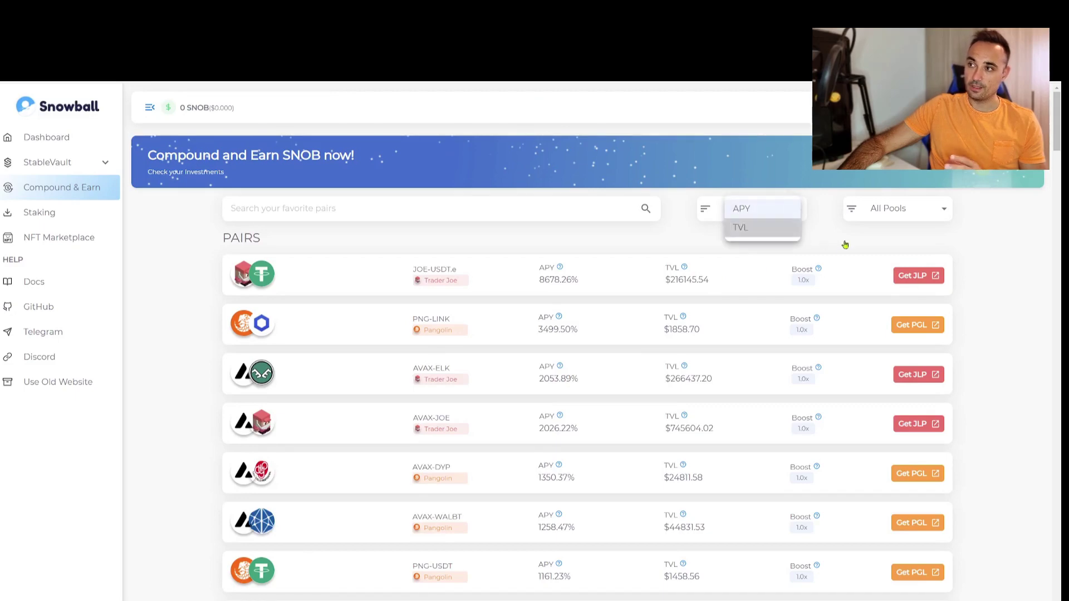
{"action": "left_click", "coordinate": [754, 228]}
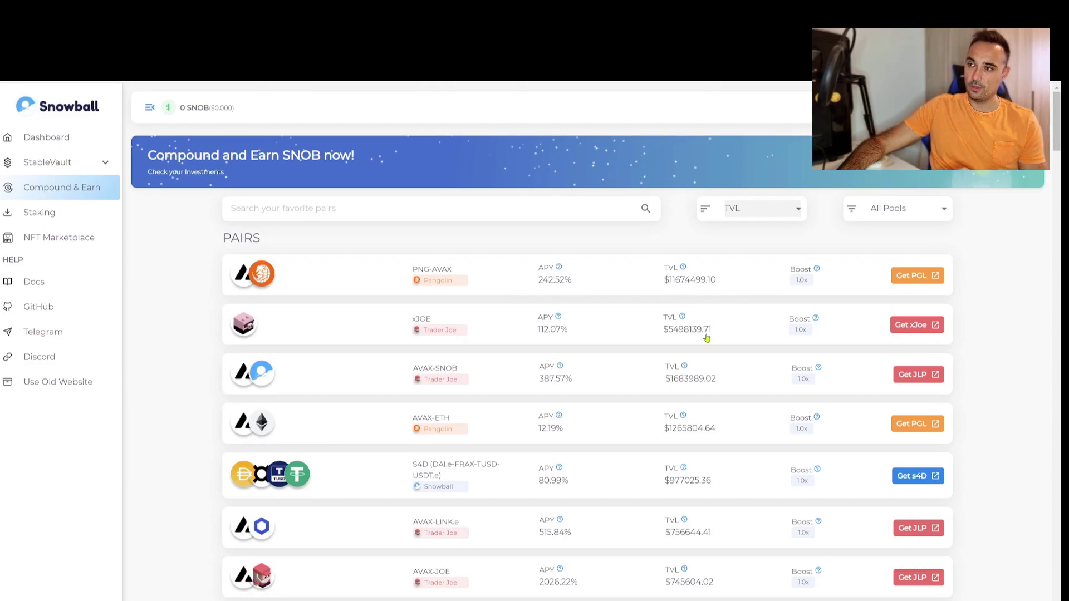
Examine the APY and TVL of the listed pairs, especially the S4D, S3F and S3D stablecoin pools.
{"action": "scroll", "coordinate": [780, 337], "scroll_direction": "down", "scroll_amount": 3}
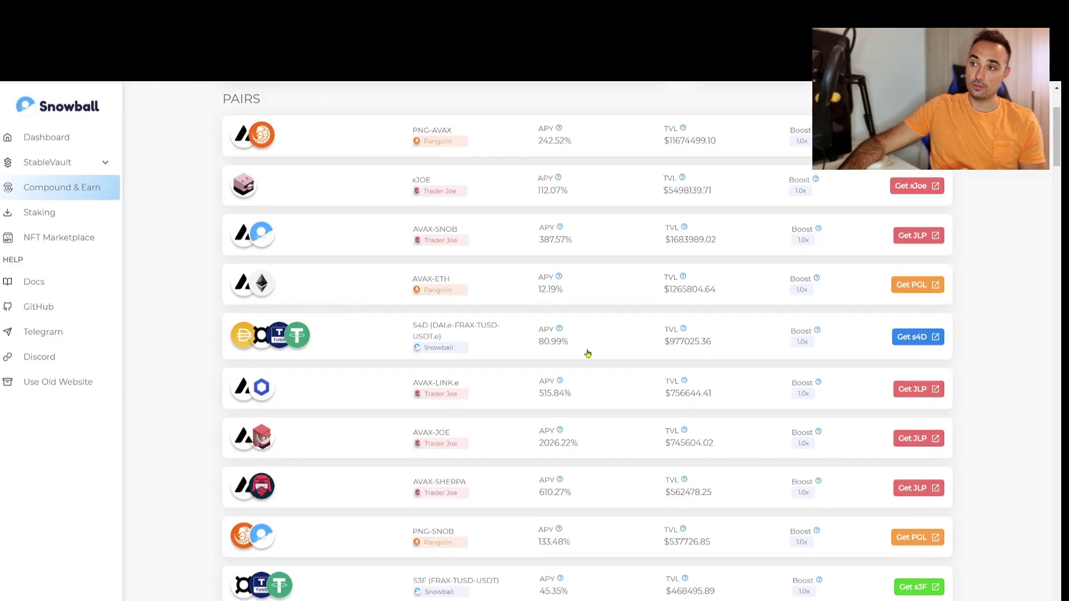
{"action": "scroll", "coordinate": [720, 363], "scroll_direction": "down", "scroll_amount": 3}
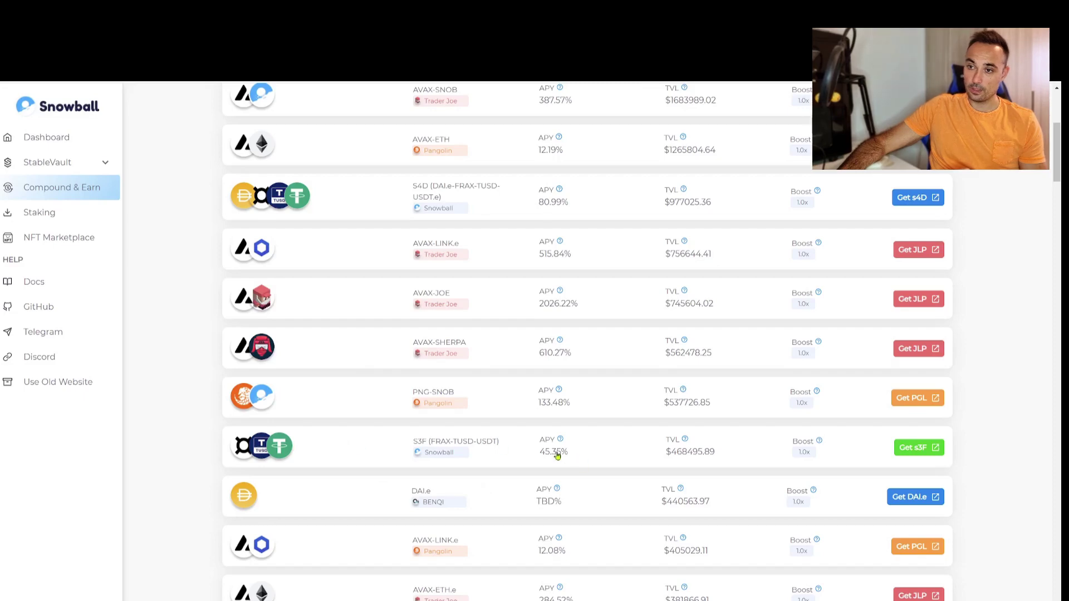
{"action": "scroll", "coordinate": [556, 448], "scroll_direction": "down", "scroll_amount": 15}
{"action": "scroll", "coordinate": [557, 445], "scroll_direction": "down", "scroll_amount": 3}
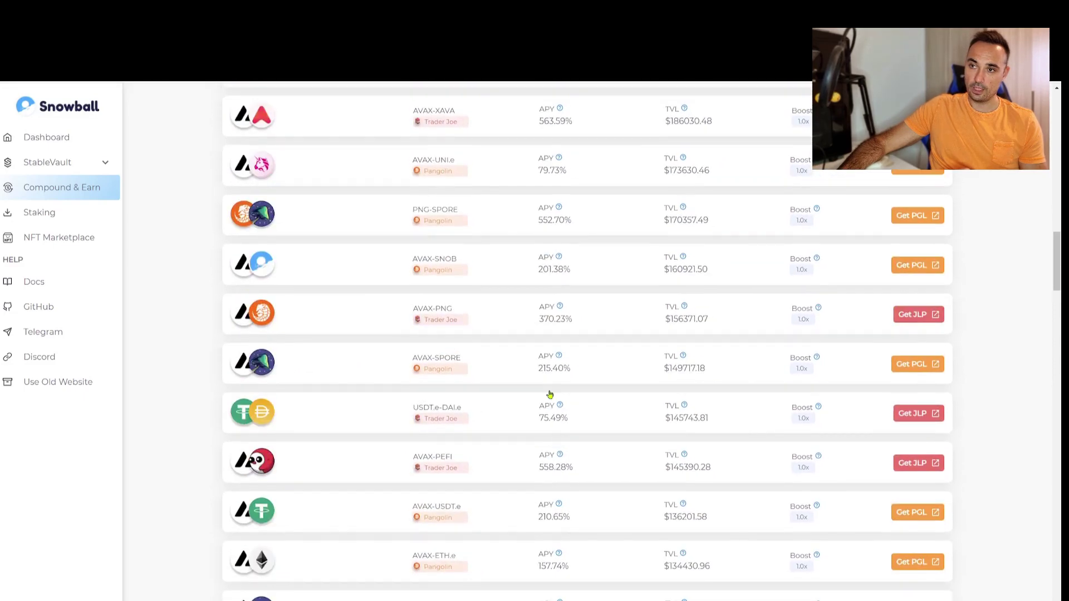
{"action": "scroll", "coordinate": [549, 392], "scroll_direction": "down", "scroll_amount": 5}
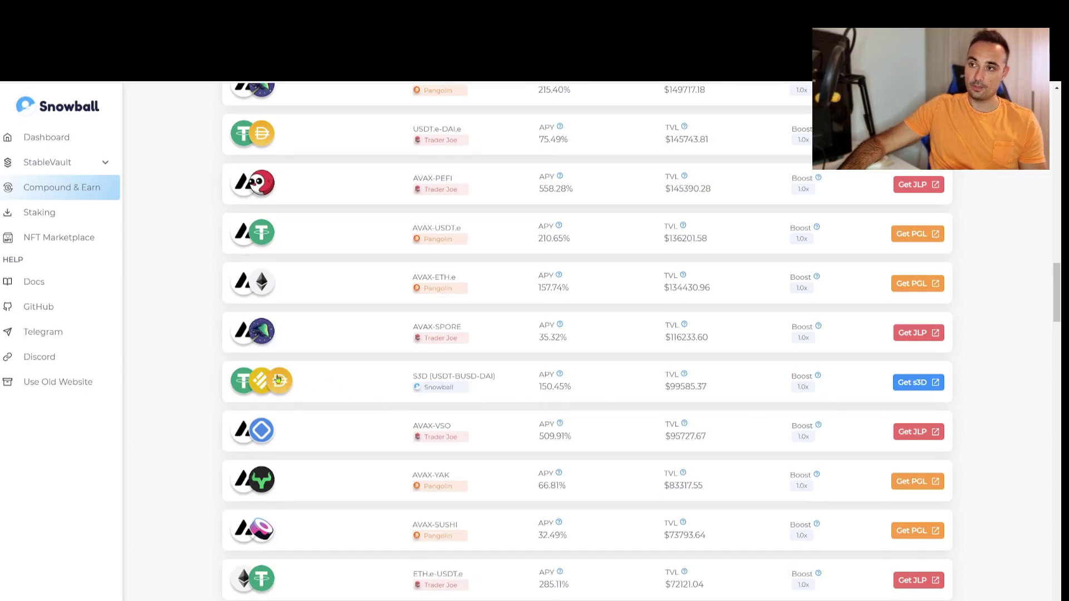
{"action": "scroll", "coordinate": [647, 399], "scroll_direction": "up", "scroll_amount": 8}
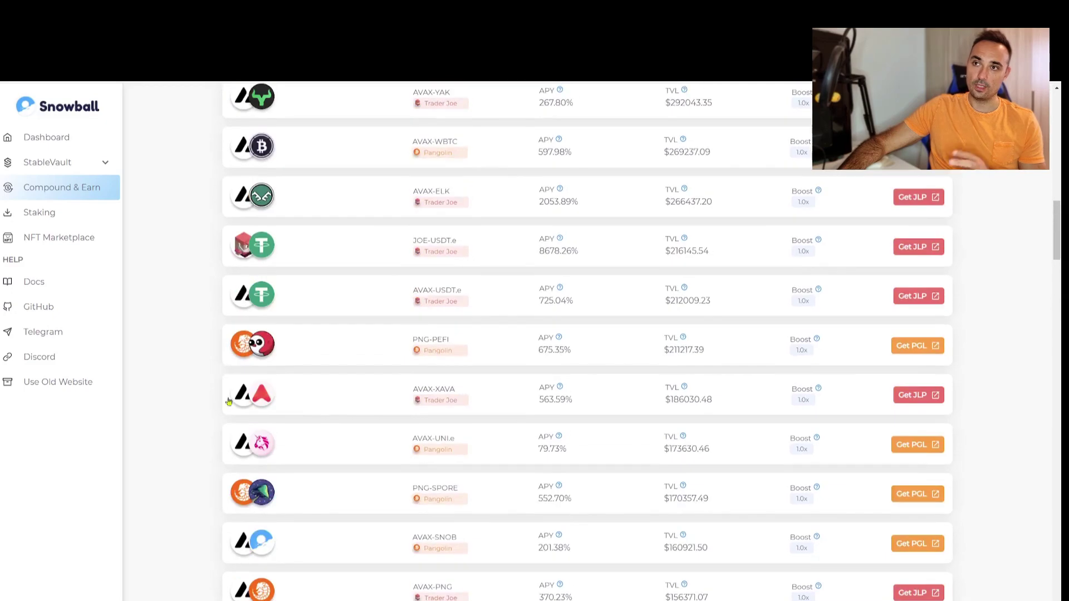
{"action": "scroll", "coordinate": [421, 410], "scroll_direction": "up", "scroll_amount": 10}
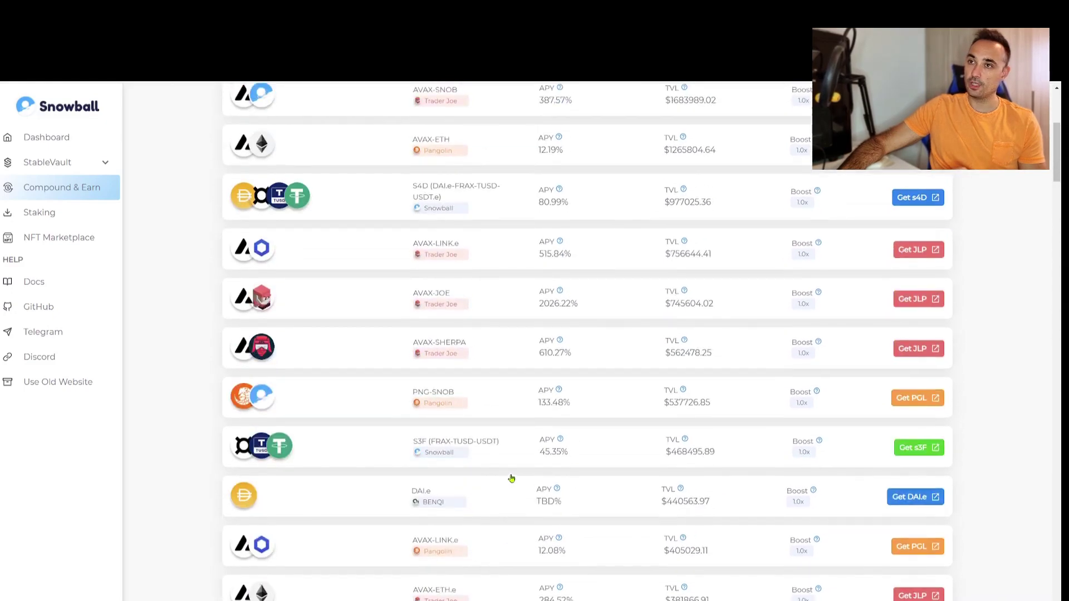
{"action": "right_click", "coordinate": [541, 478]}
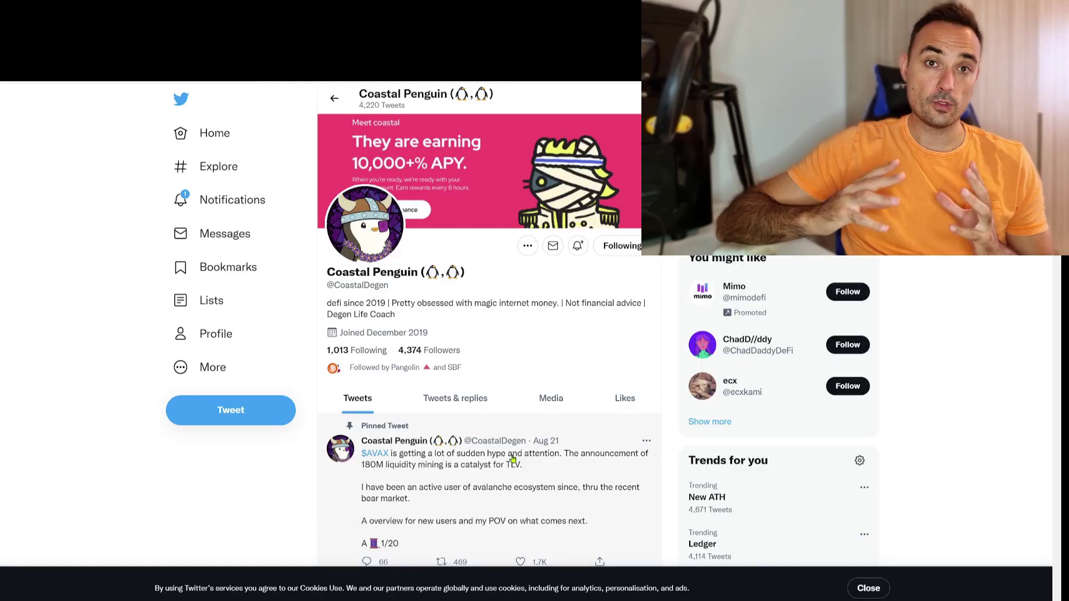